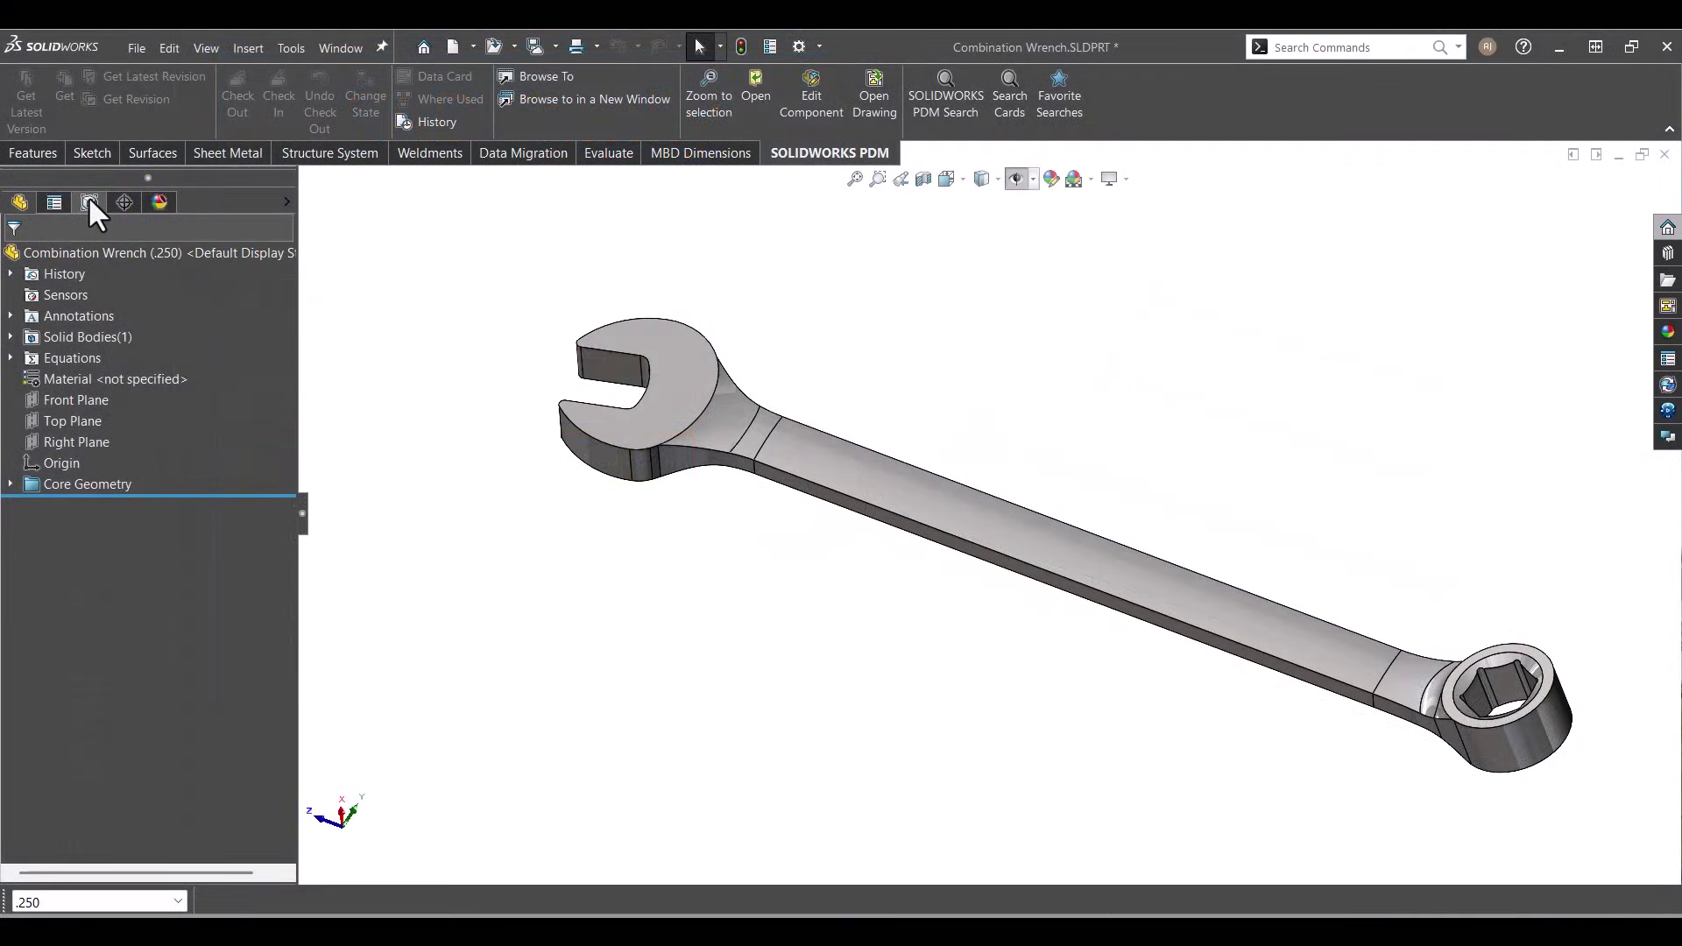
- Show the .3125, .375 and .500 physical products of the Combination Wrench CAD family one after another
{"action": "left_click", "coordinate": [89, 204]}
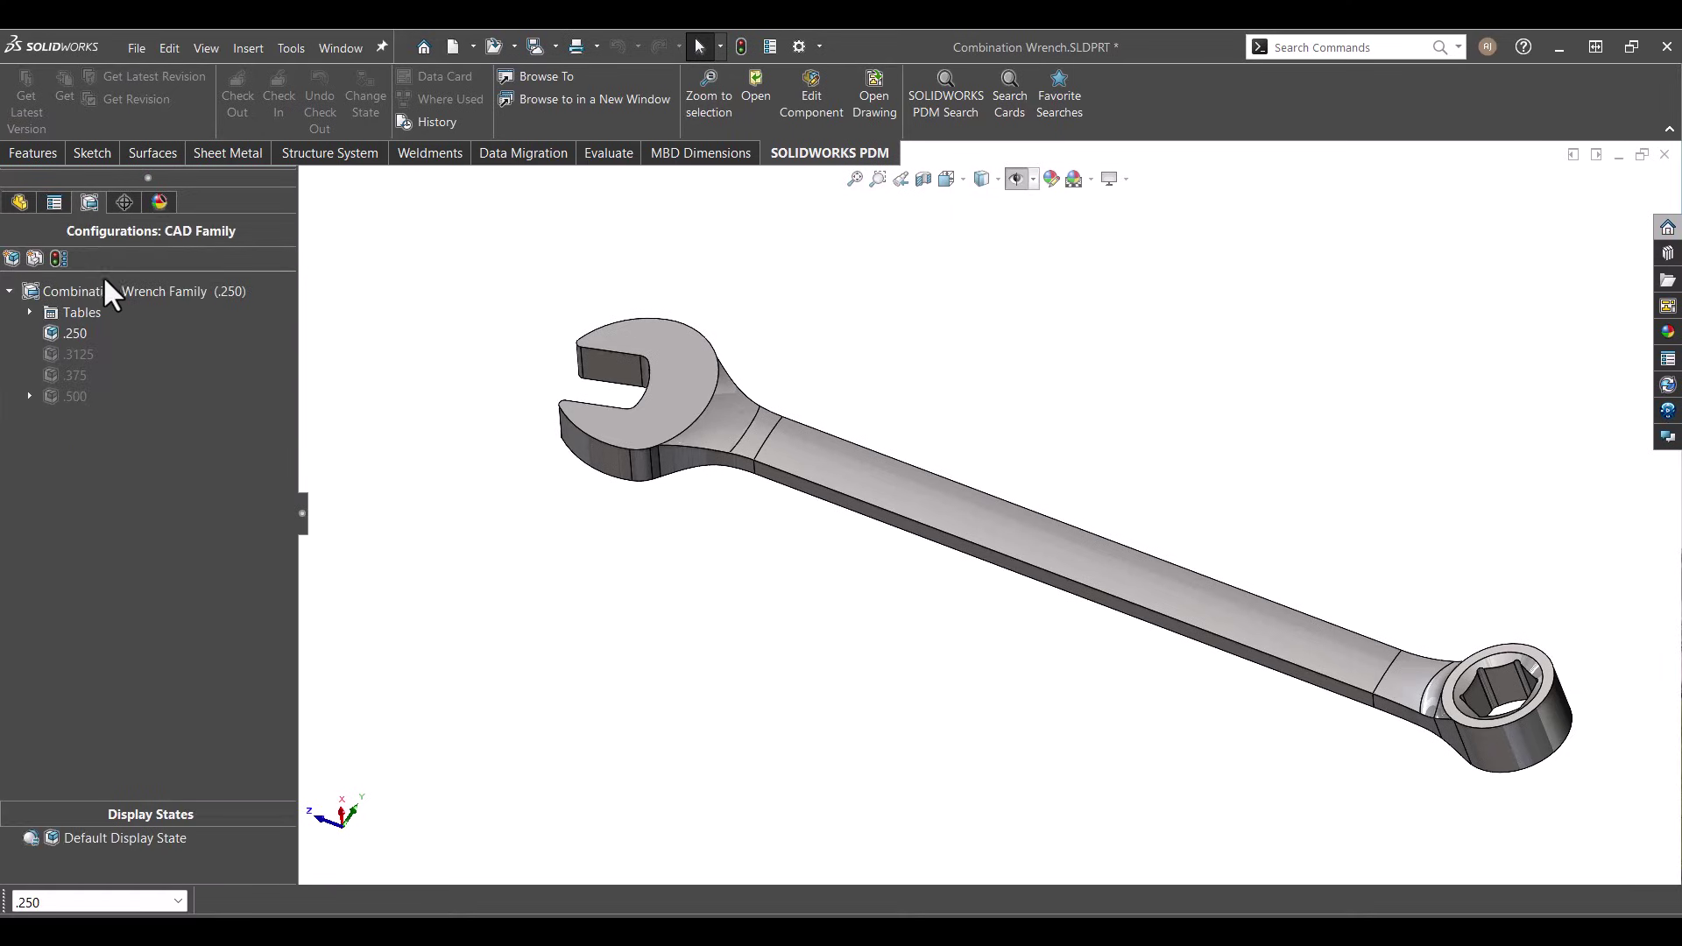
{"action": "left_click", "coordinate": [239, 293]}
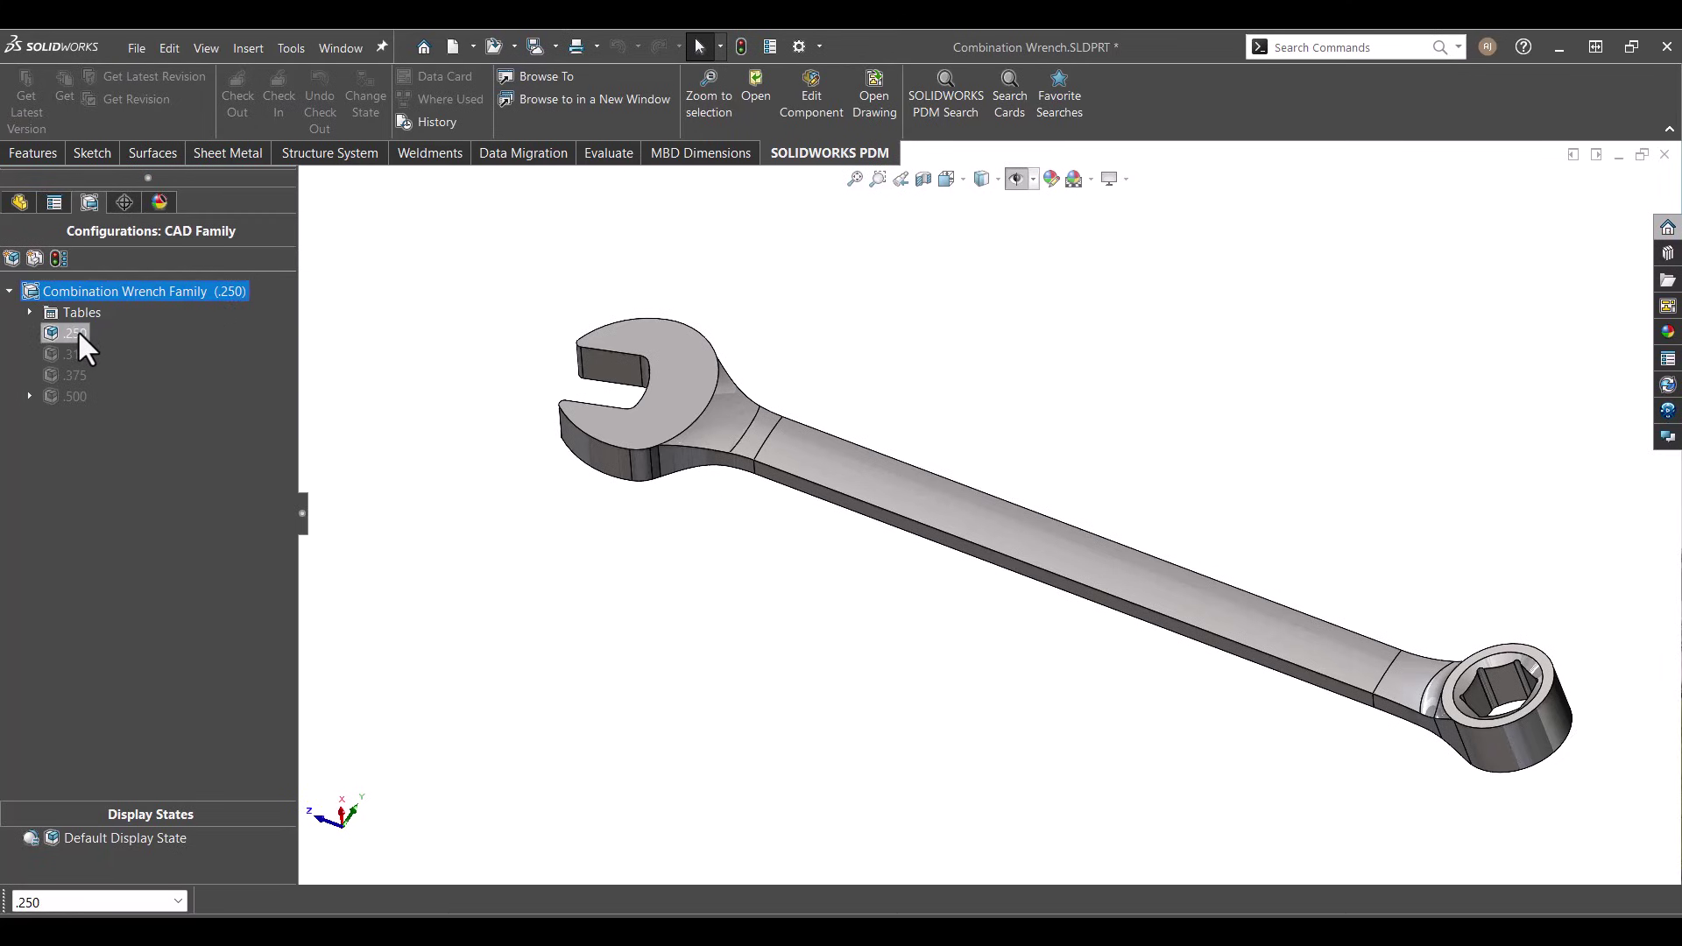
{"action": "double_click", "coordinate": [80, 356]}
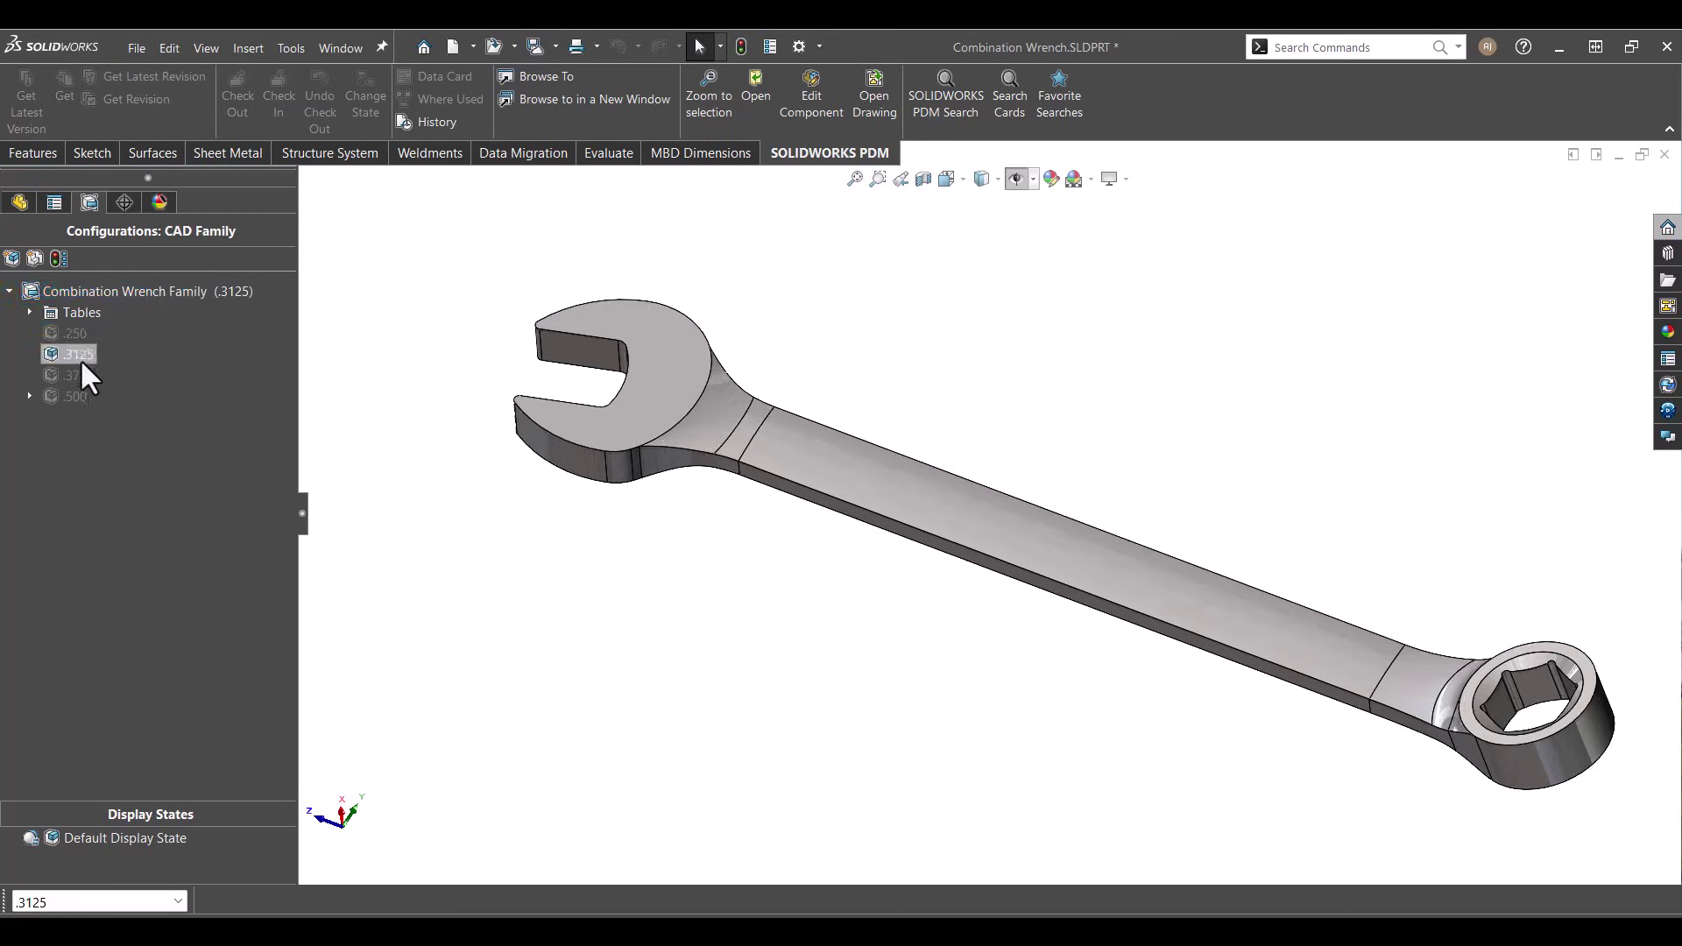
{"action": "double_click", "coordinate": [76, 375]}
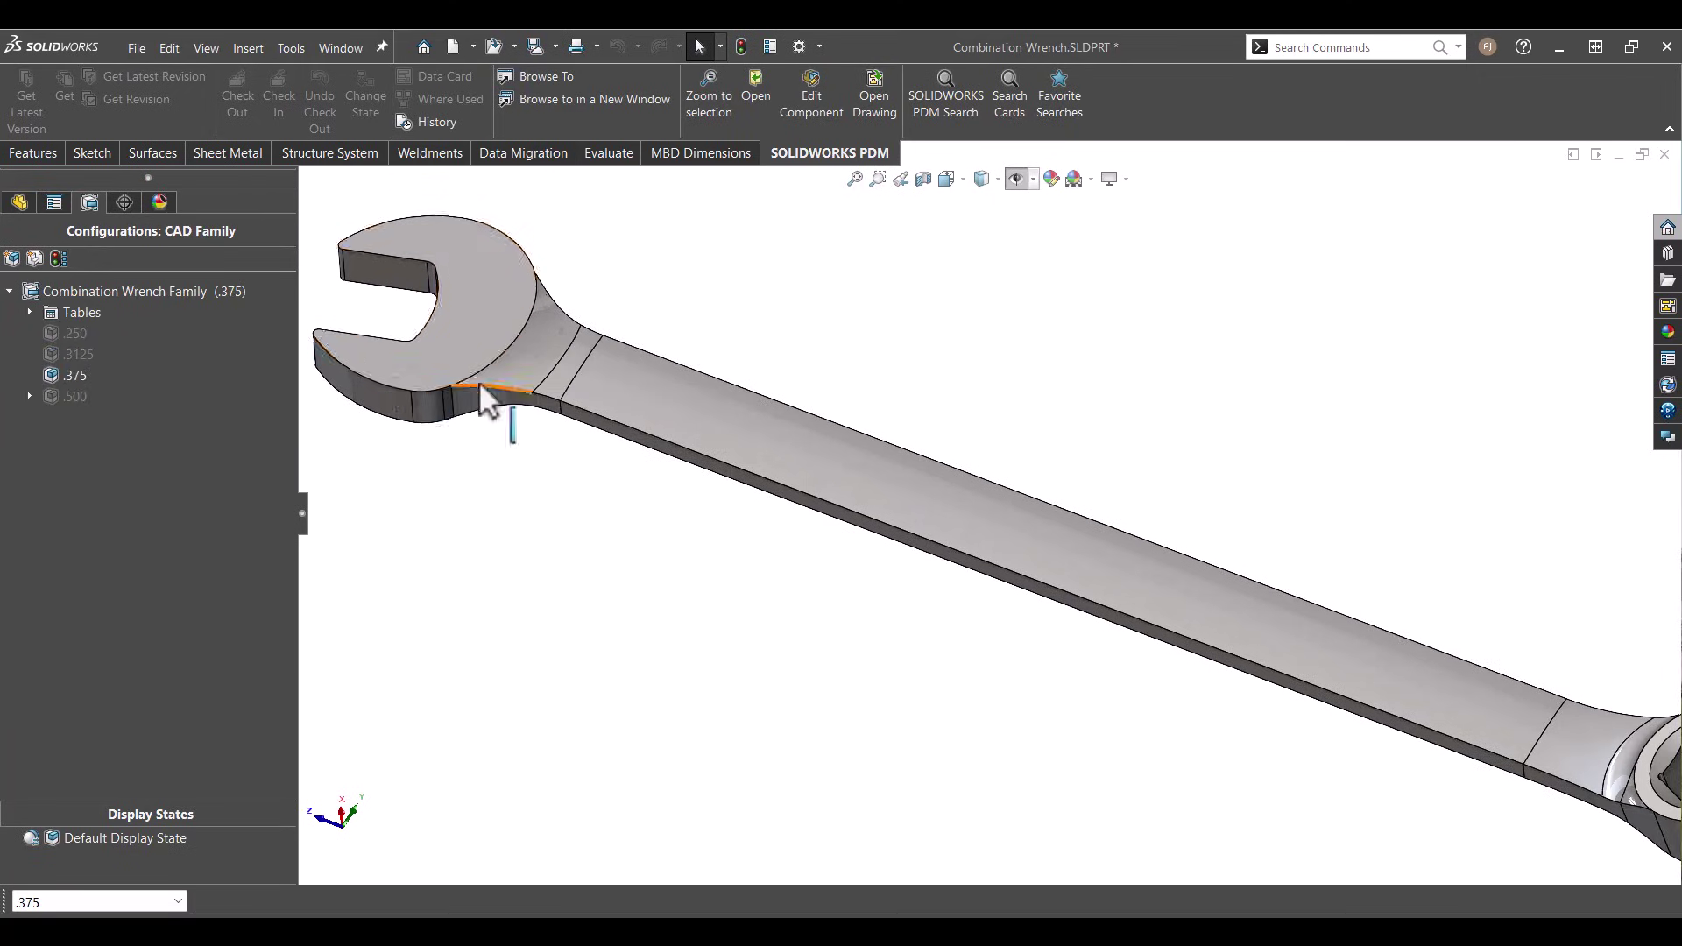
{"action": "double_click", "coordinate": [77, 396]}
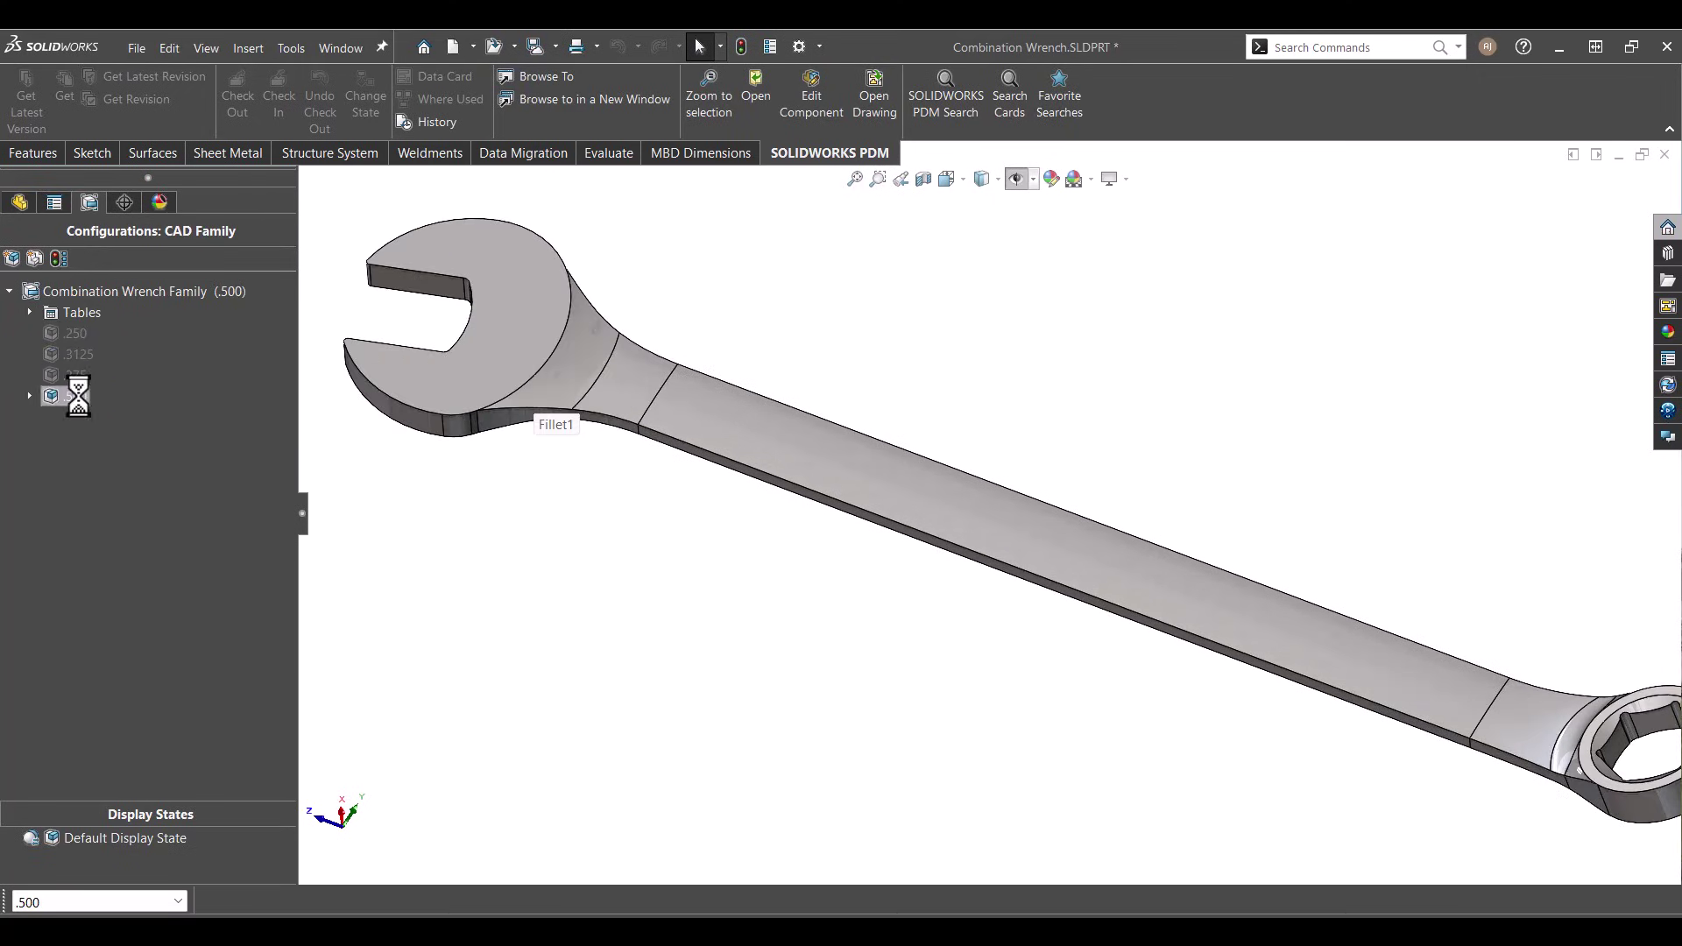
{"action": "key", "text": "f"}
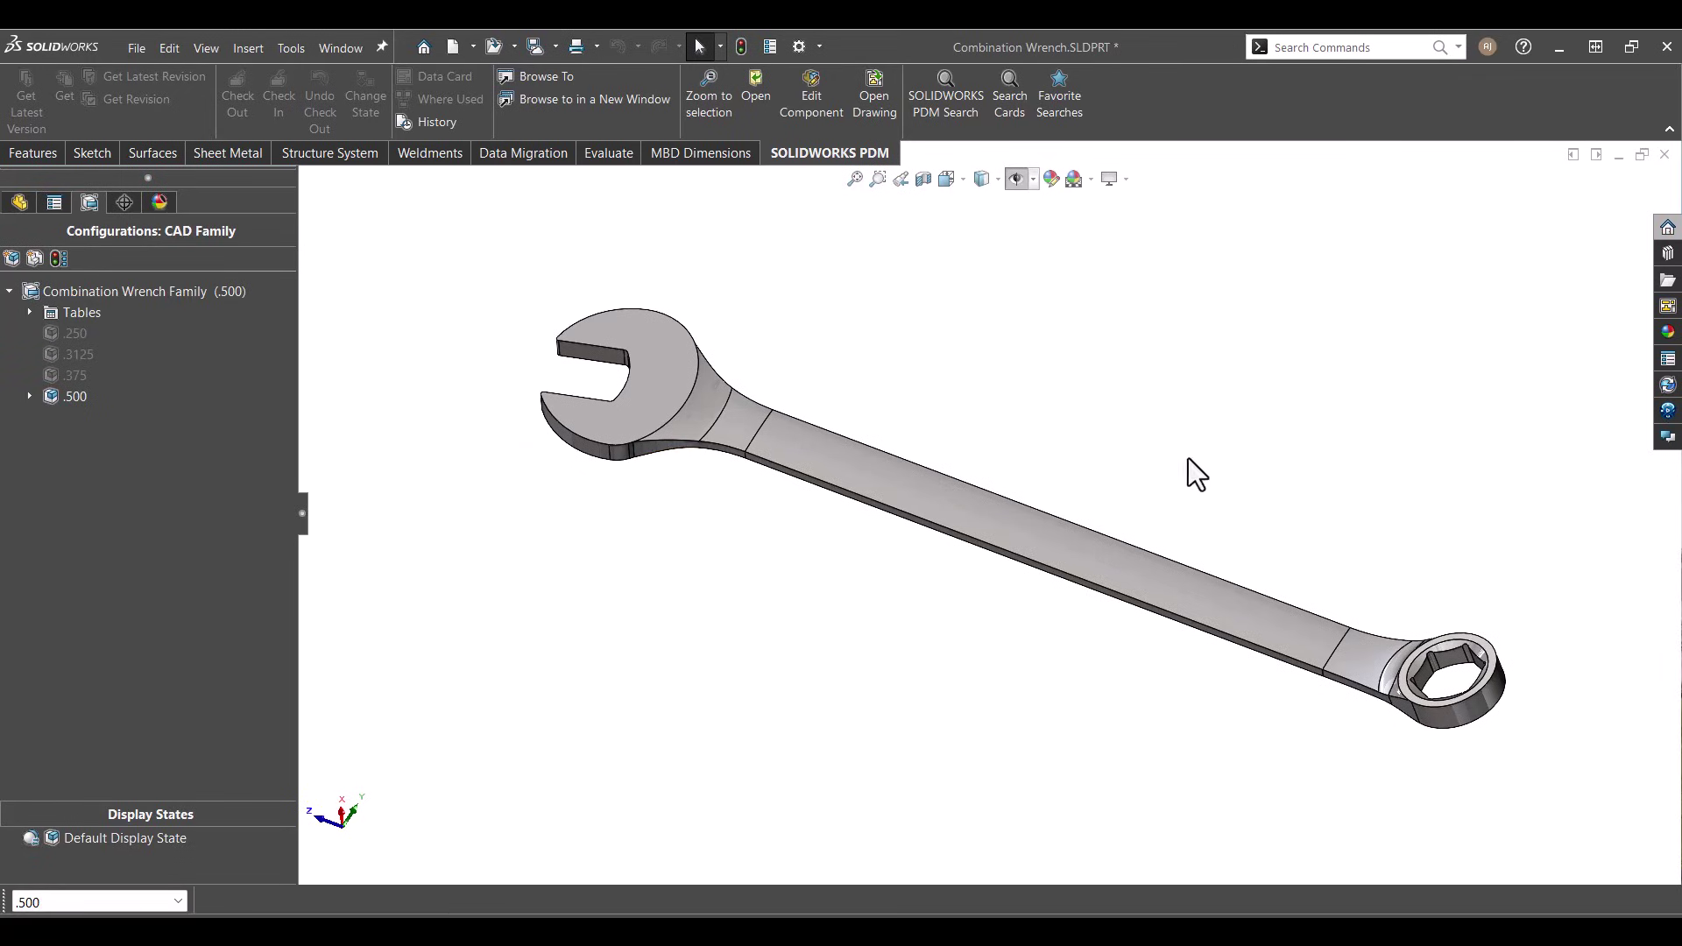
- Review the configuration properties of the .500 physical product
{"action": "right_click", "coordinate": [81, 400]}
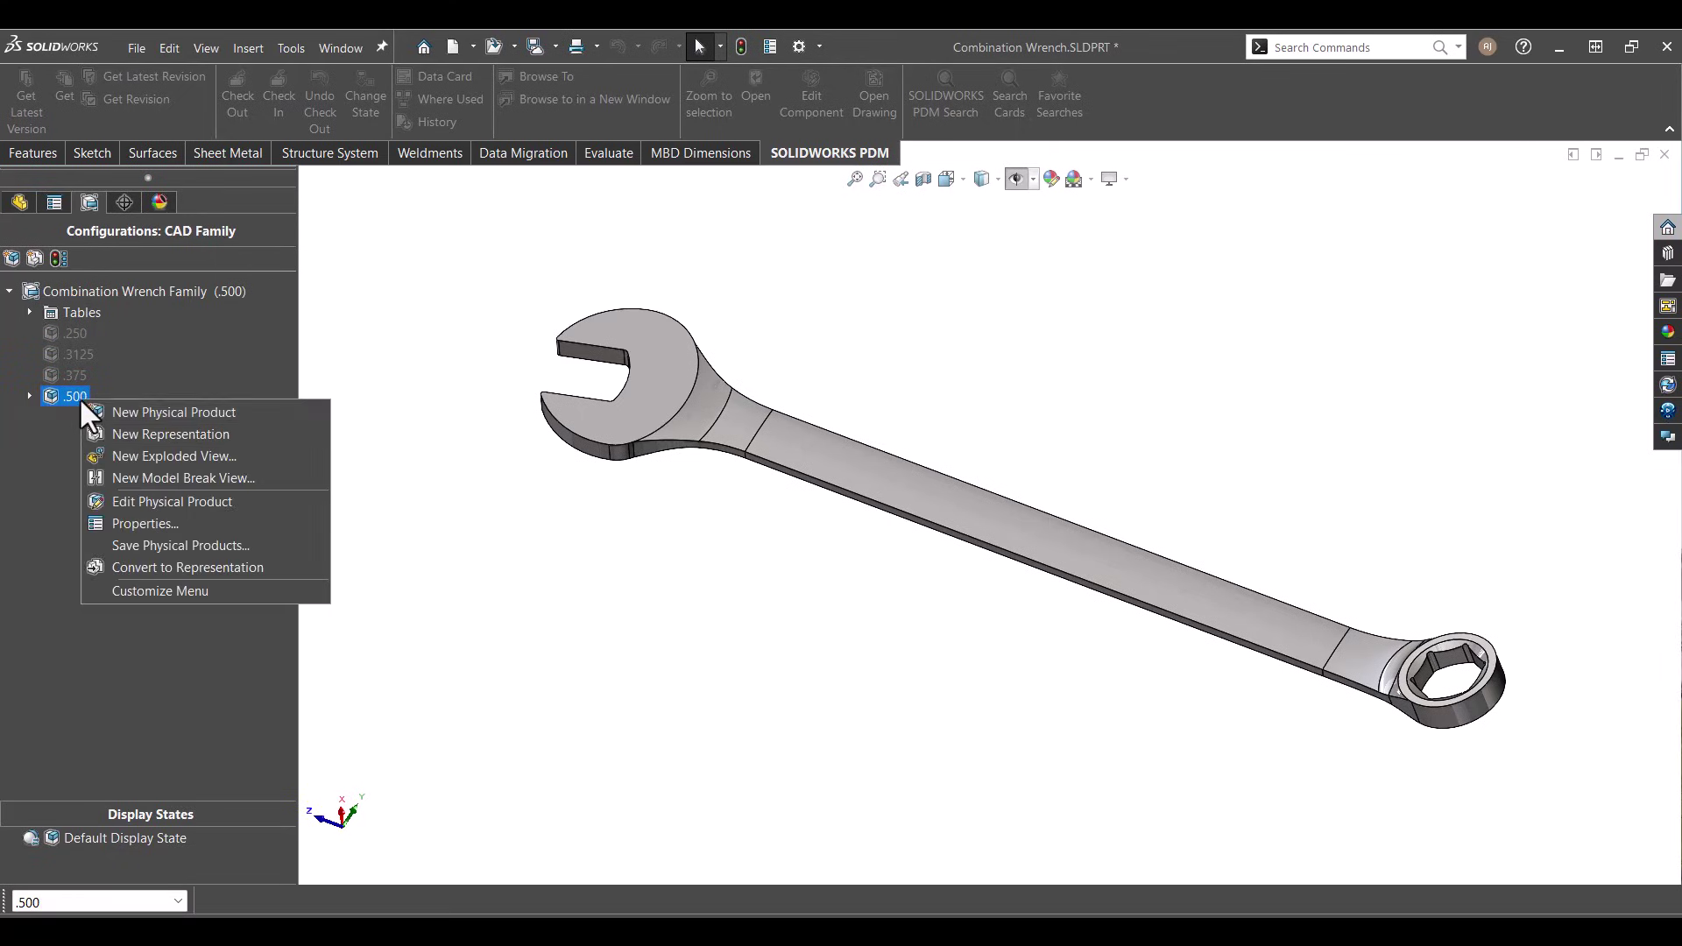
{"action": "left_click", "coordinate": [159, 523]}
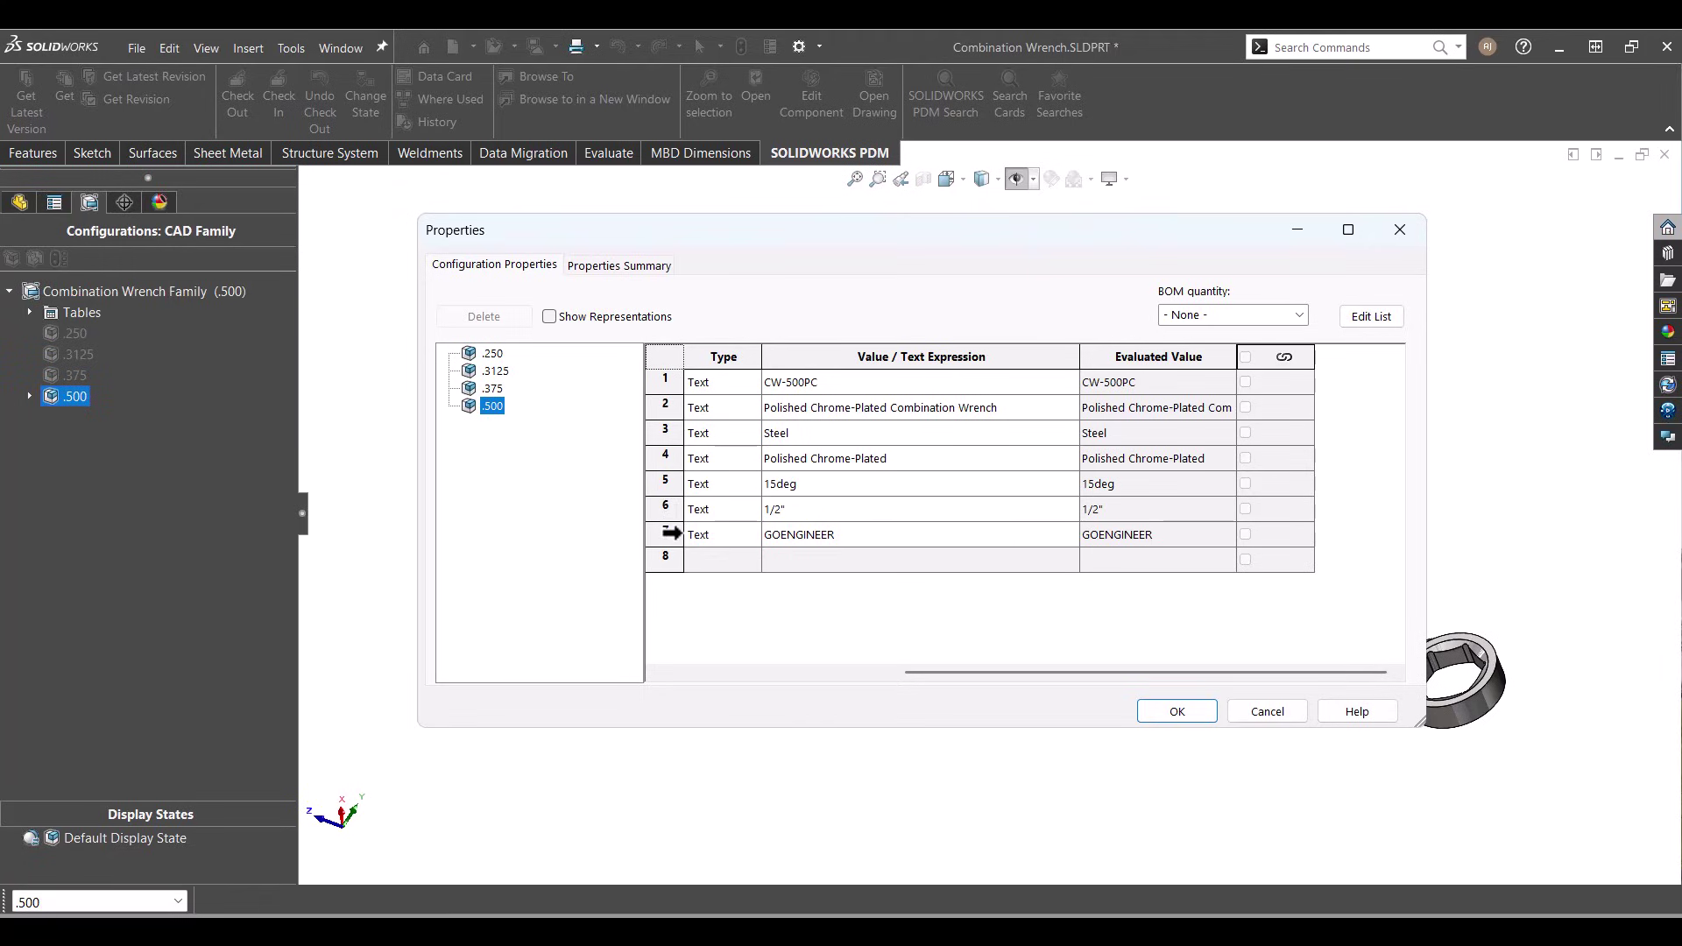
{"action": "left_click", "coordinate": [1178, 712]}
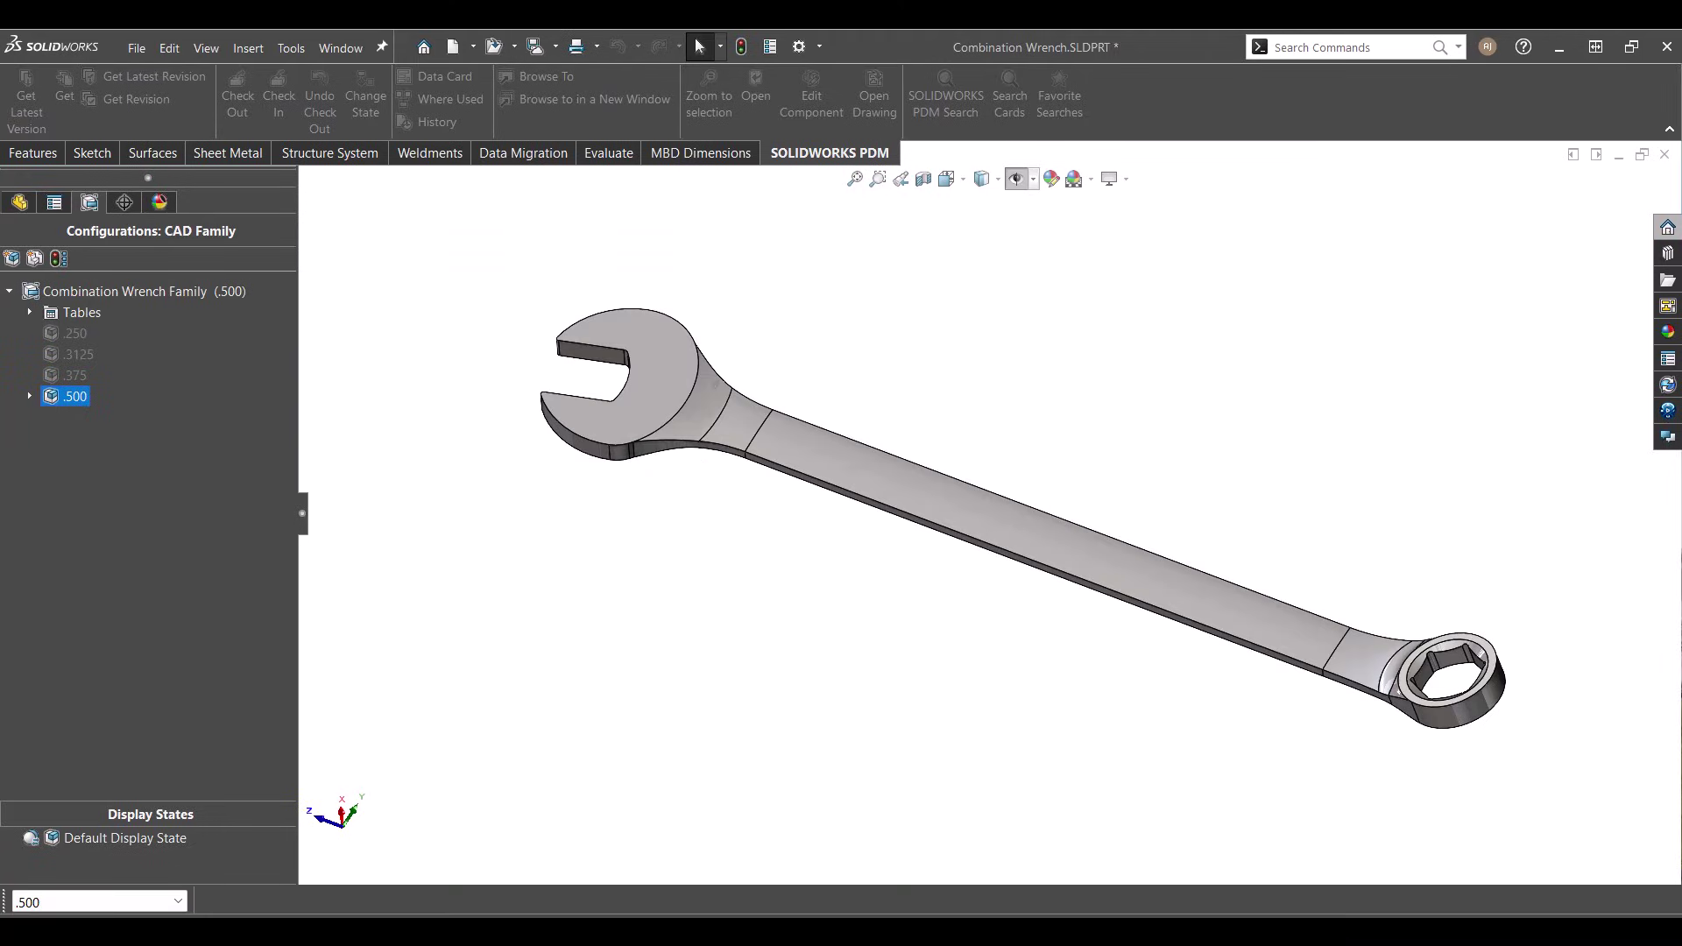
- Activate the Fillet & Offset Suppressed representation beneath the .500 physical product and inspect the wrench's open end
{"action": "left_click", "coordinate": [28, 396]}
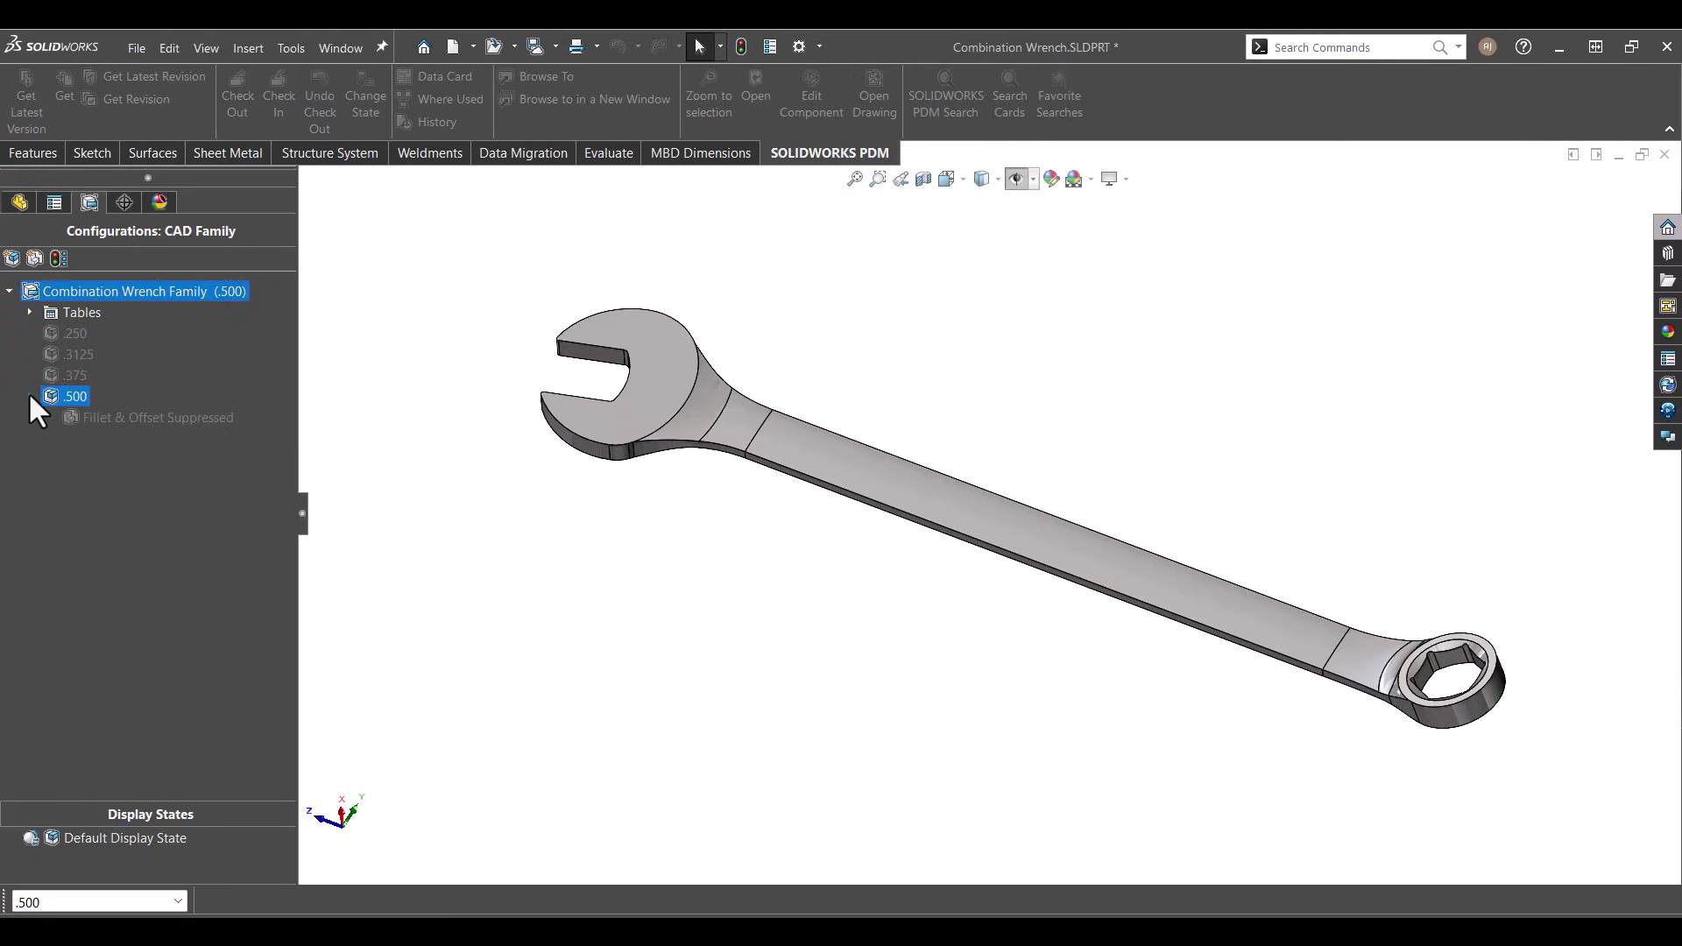
{"action": "double_click", "coordinate": [106, 417]}
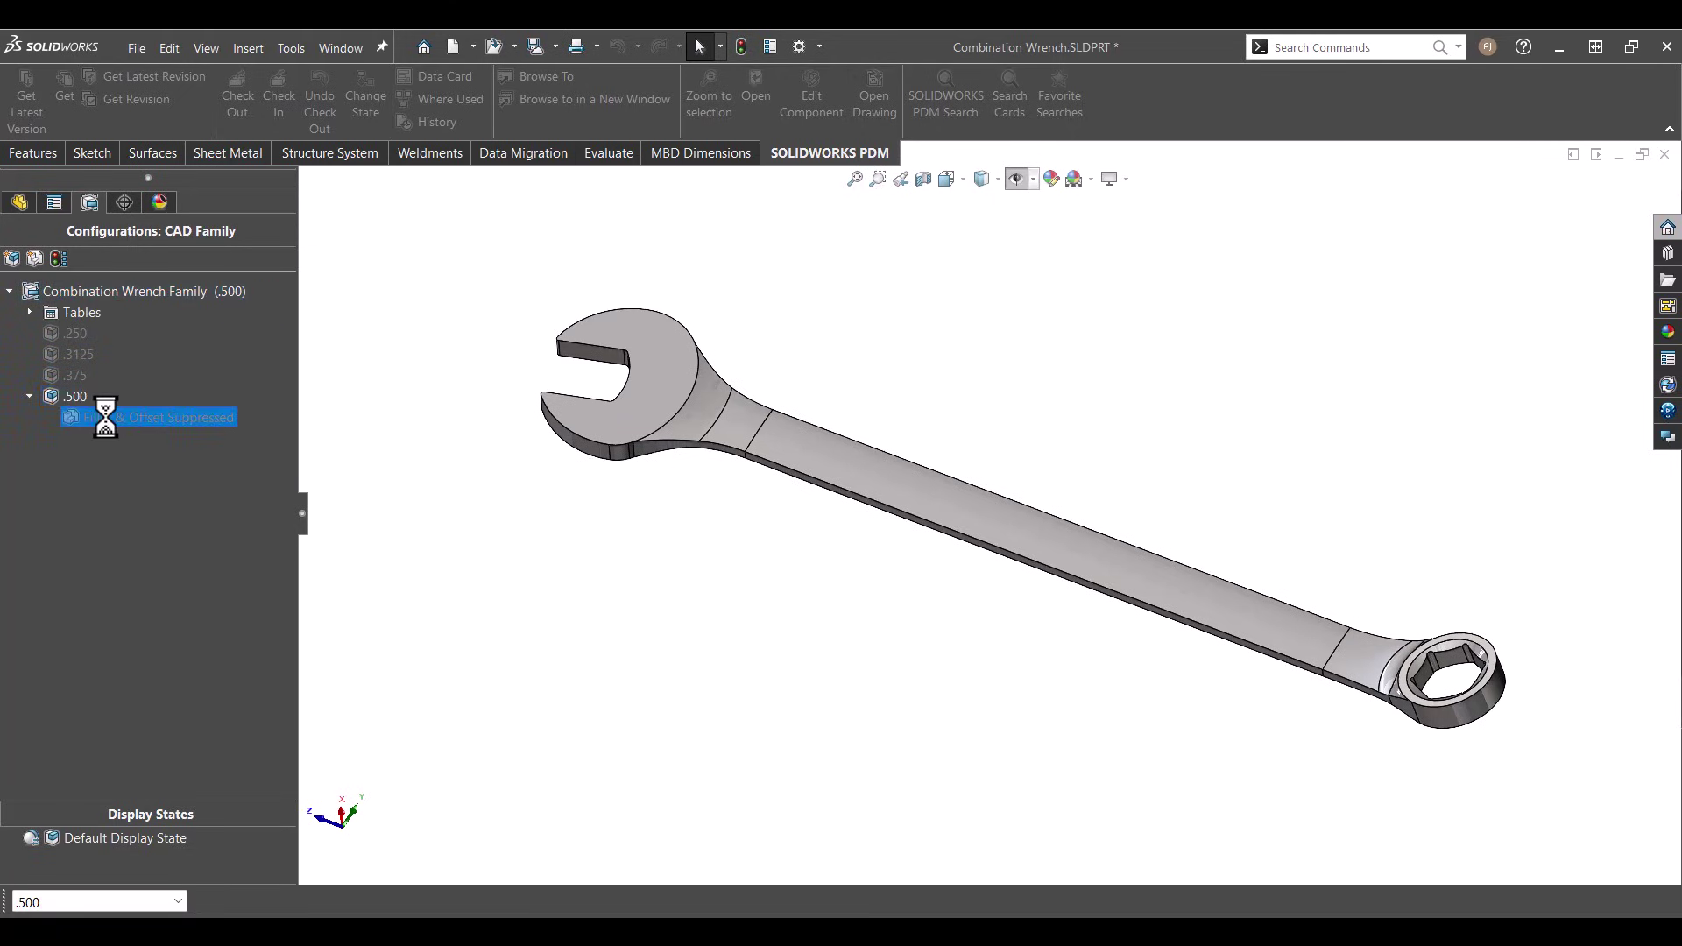
{"action": "middle_click_drag", "start_coordinate": [788, 506], "coordinate": [795, 406]}
{"action": "scroll", "coordinate": [705, 464], "scroll_direction": "down", "scroll_amount": 5}
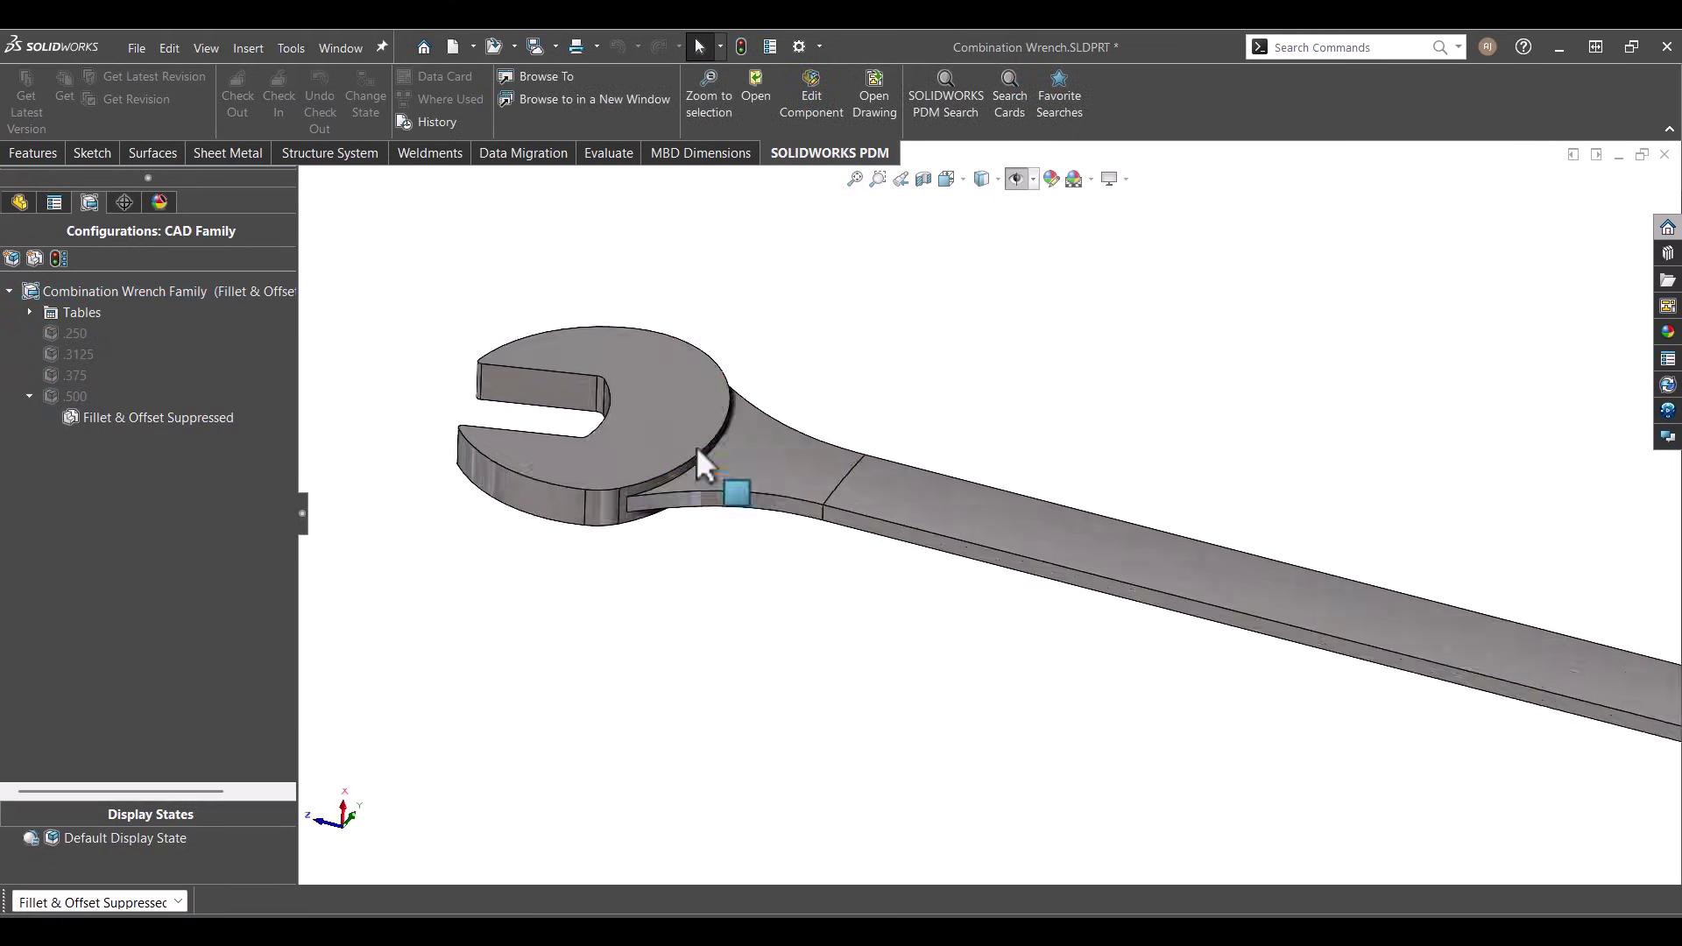
{"action": "scroll", "coordinate": [696, 445], "scroll_direction": "down", "scroll_amount": 1}
- Examine the features in the Core Geometry folder to see which ones the representation suppresses
{"action": "left_click", "coordinate": [21, 202]}
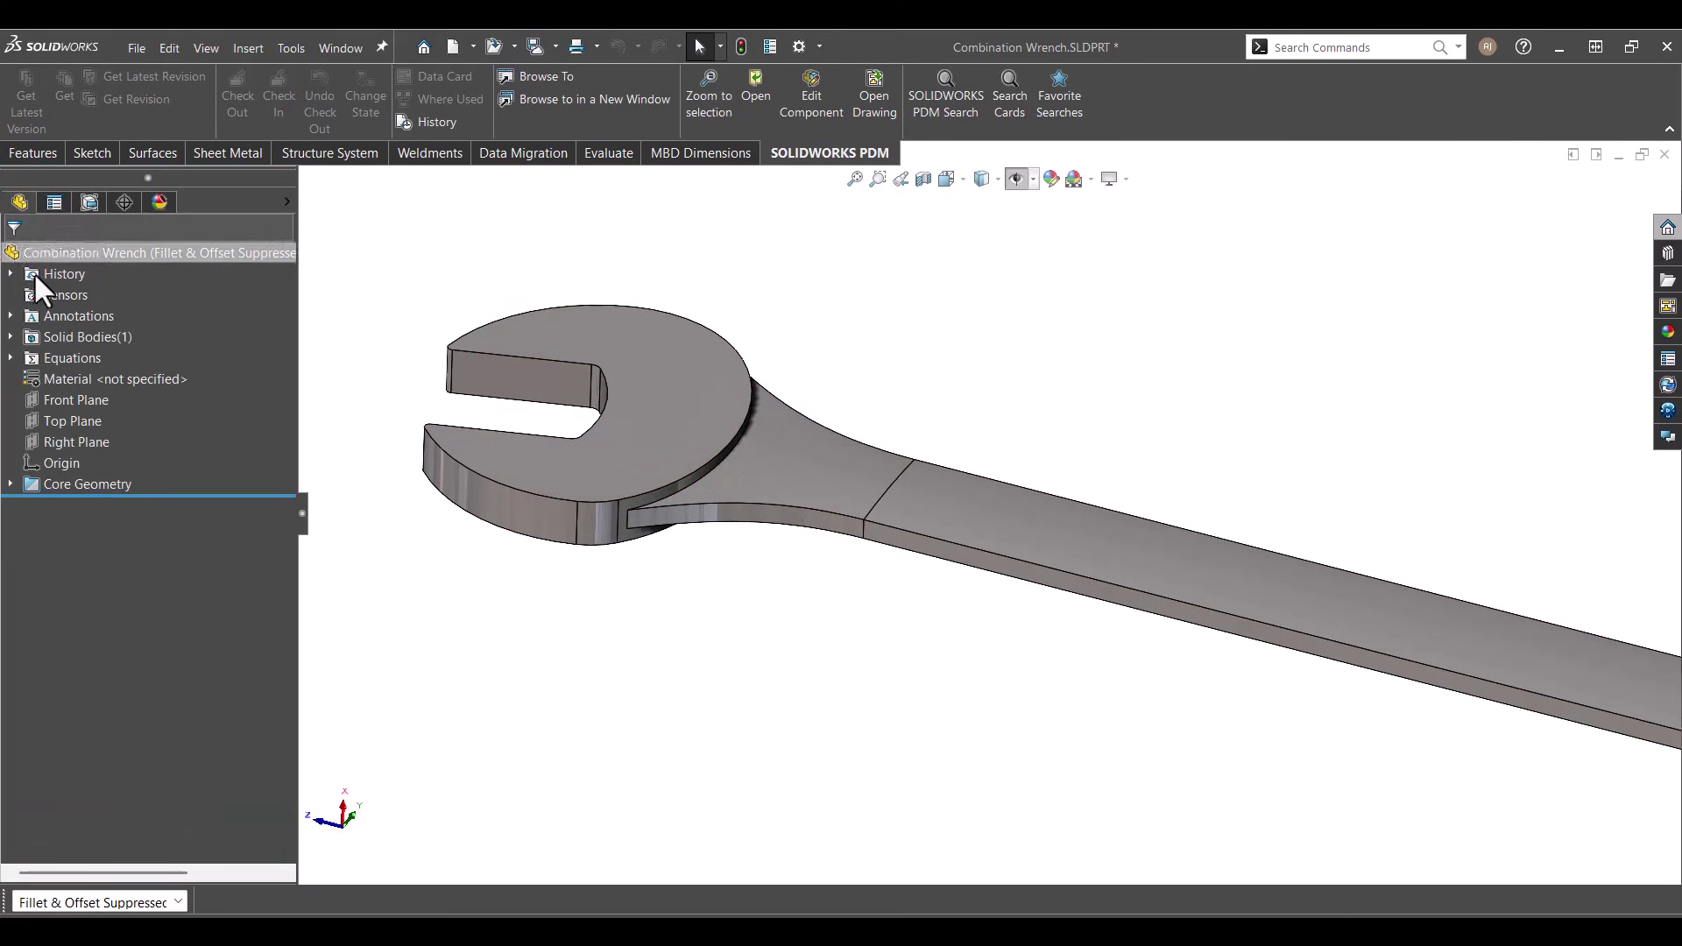
{"action": "left_click", "coordinate": [10, 464]}
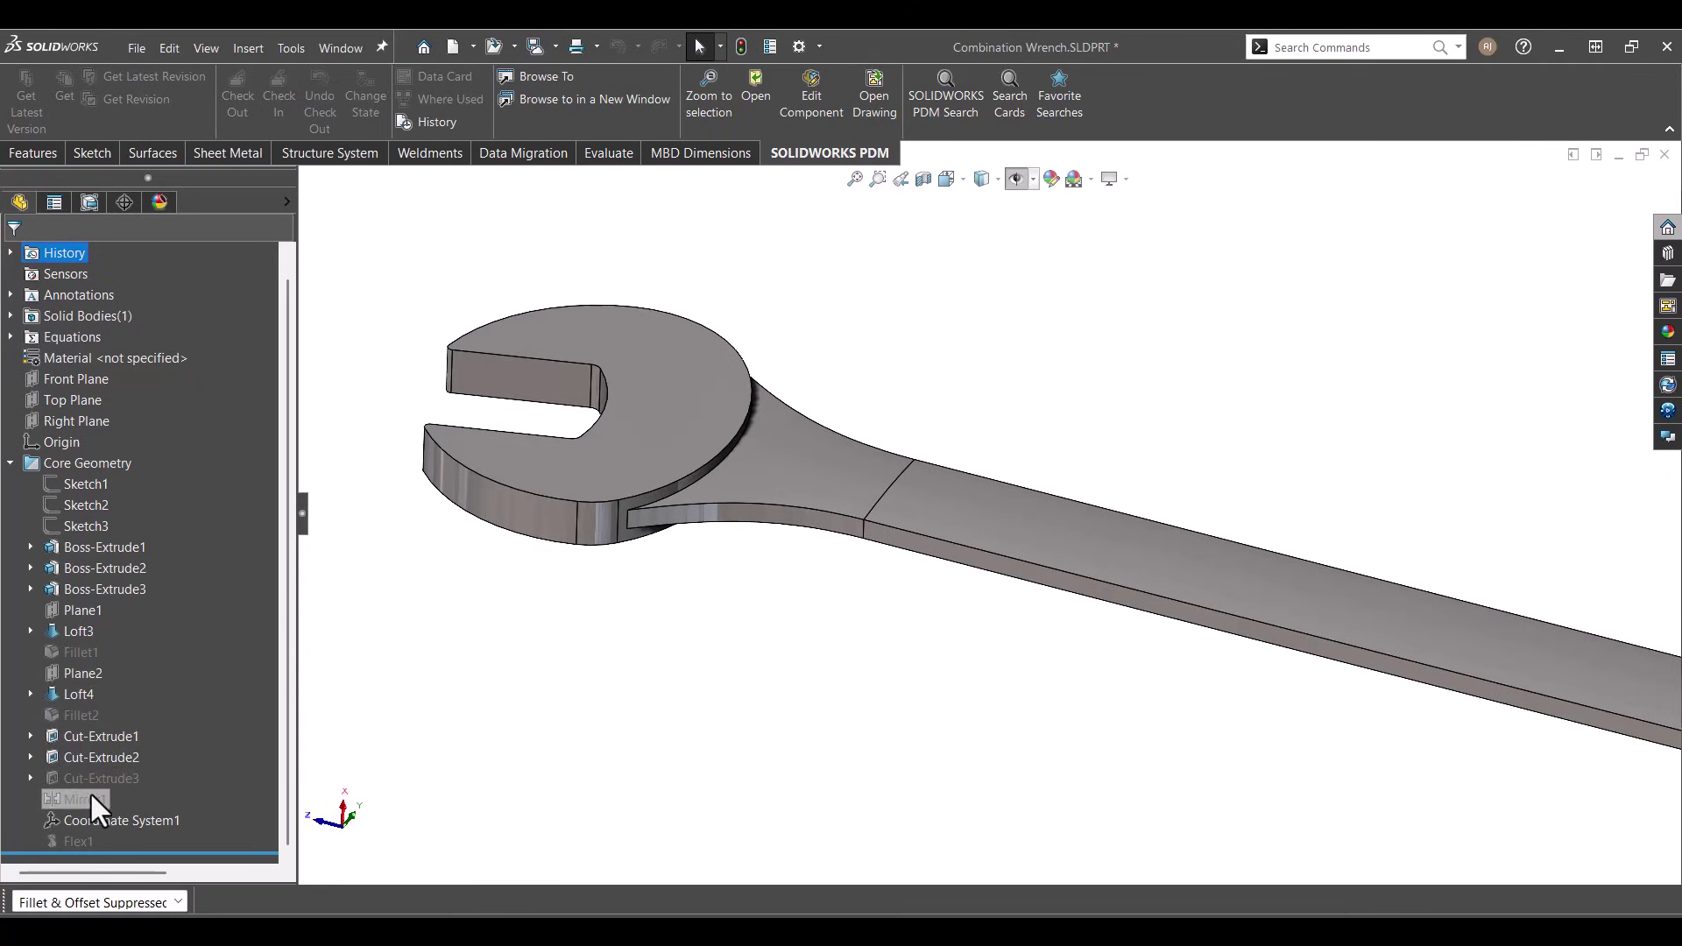
{"action": "mouse_move", "coordinate": [89, 840]}
{"action": "key", "text": "f"}
{"action": "scroll", "coordinate": [1332, 665], "scroll_direction": "down", "scroll_amount": 2}
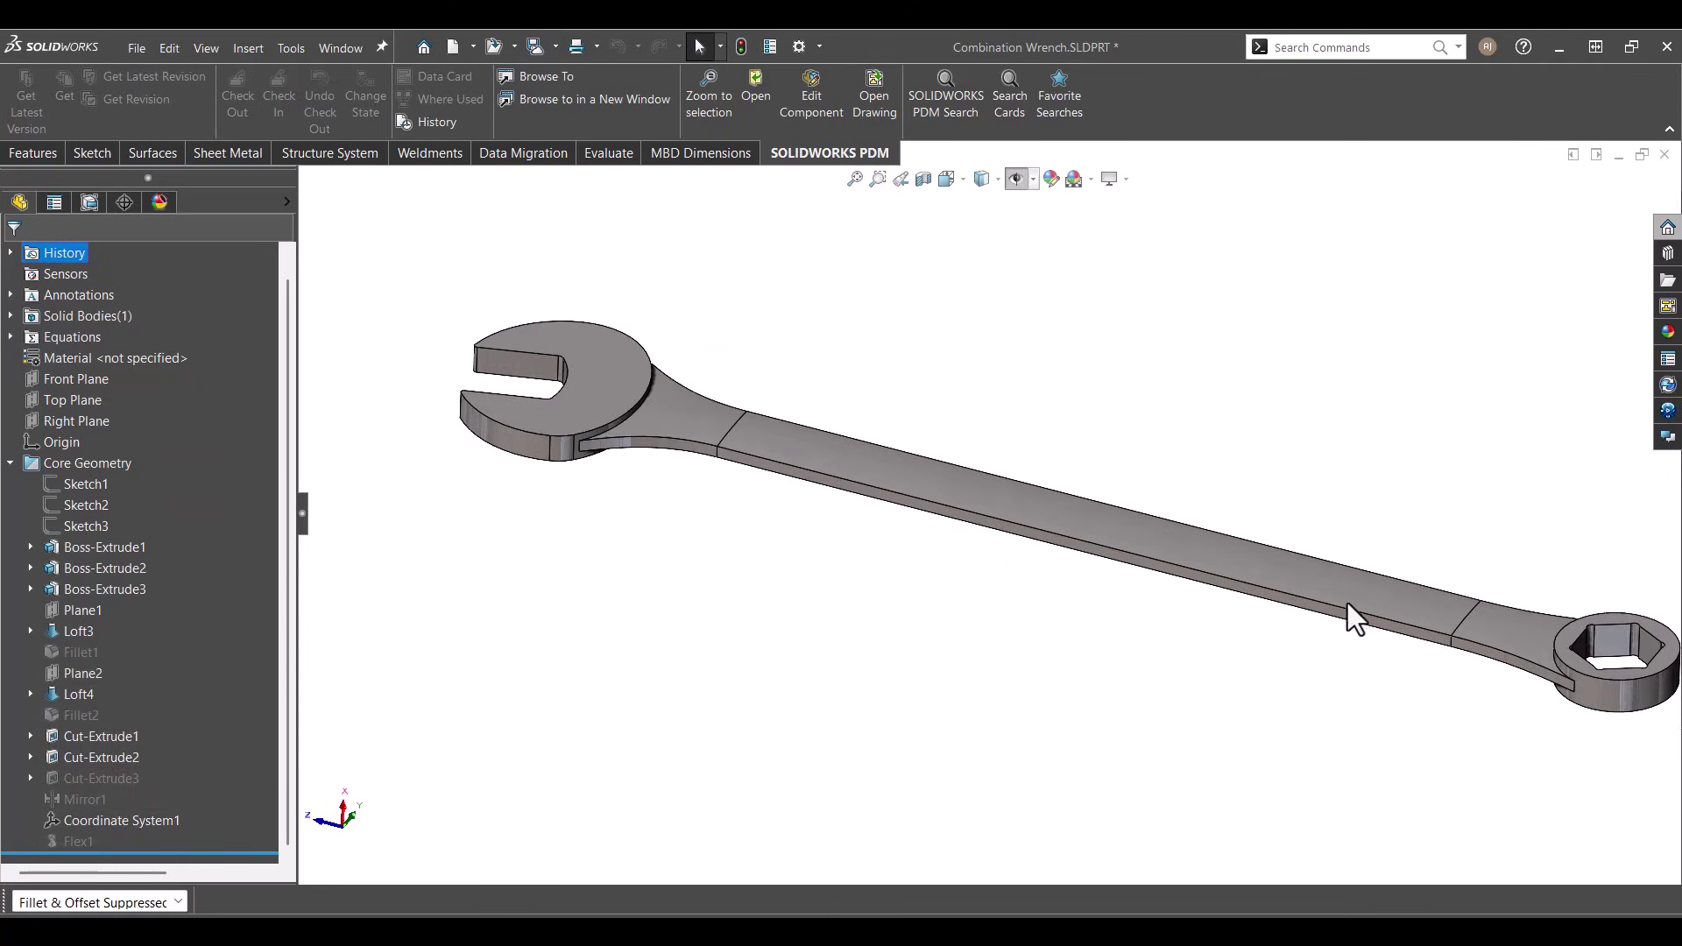
- Check the properties of the Fillet & Offset Suppressed representation with representations shown in the list
{"action": "left_click", "coordinate": [90, 202]}
{"action": "right_click", "coordinate": [119, 417]}
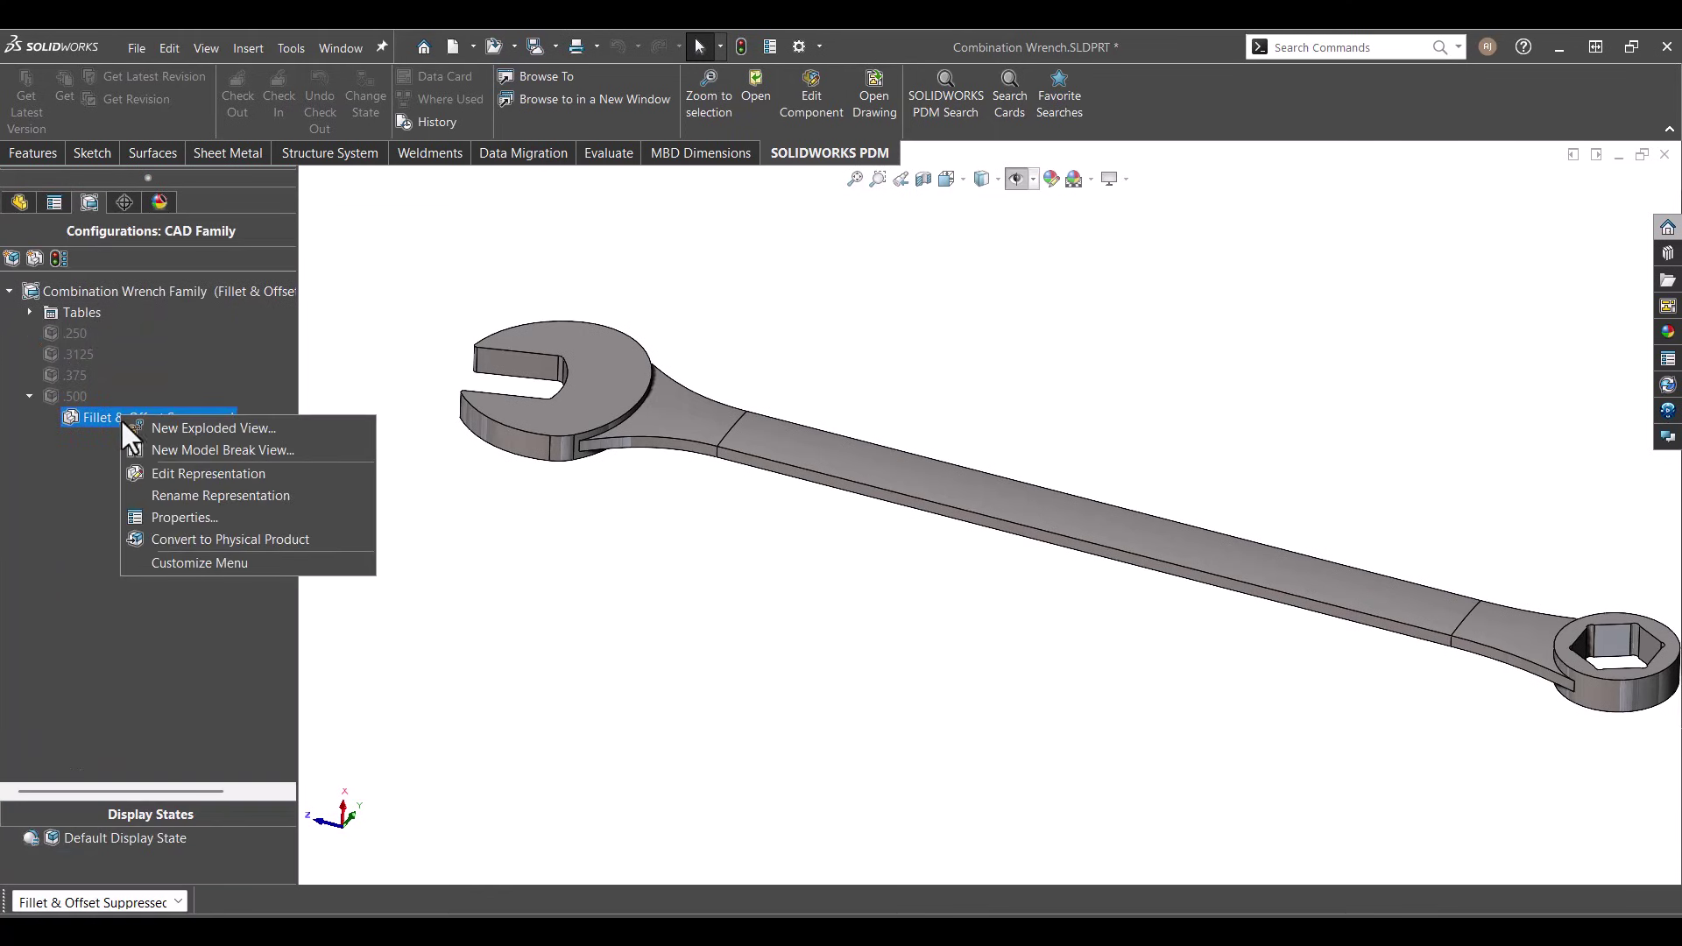
{"action": "left_click", "coordinate": [199, 517]}
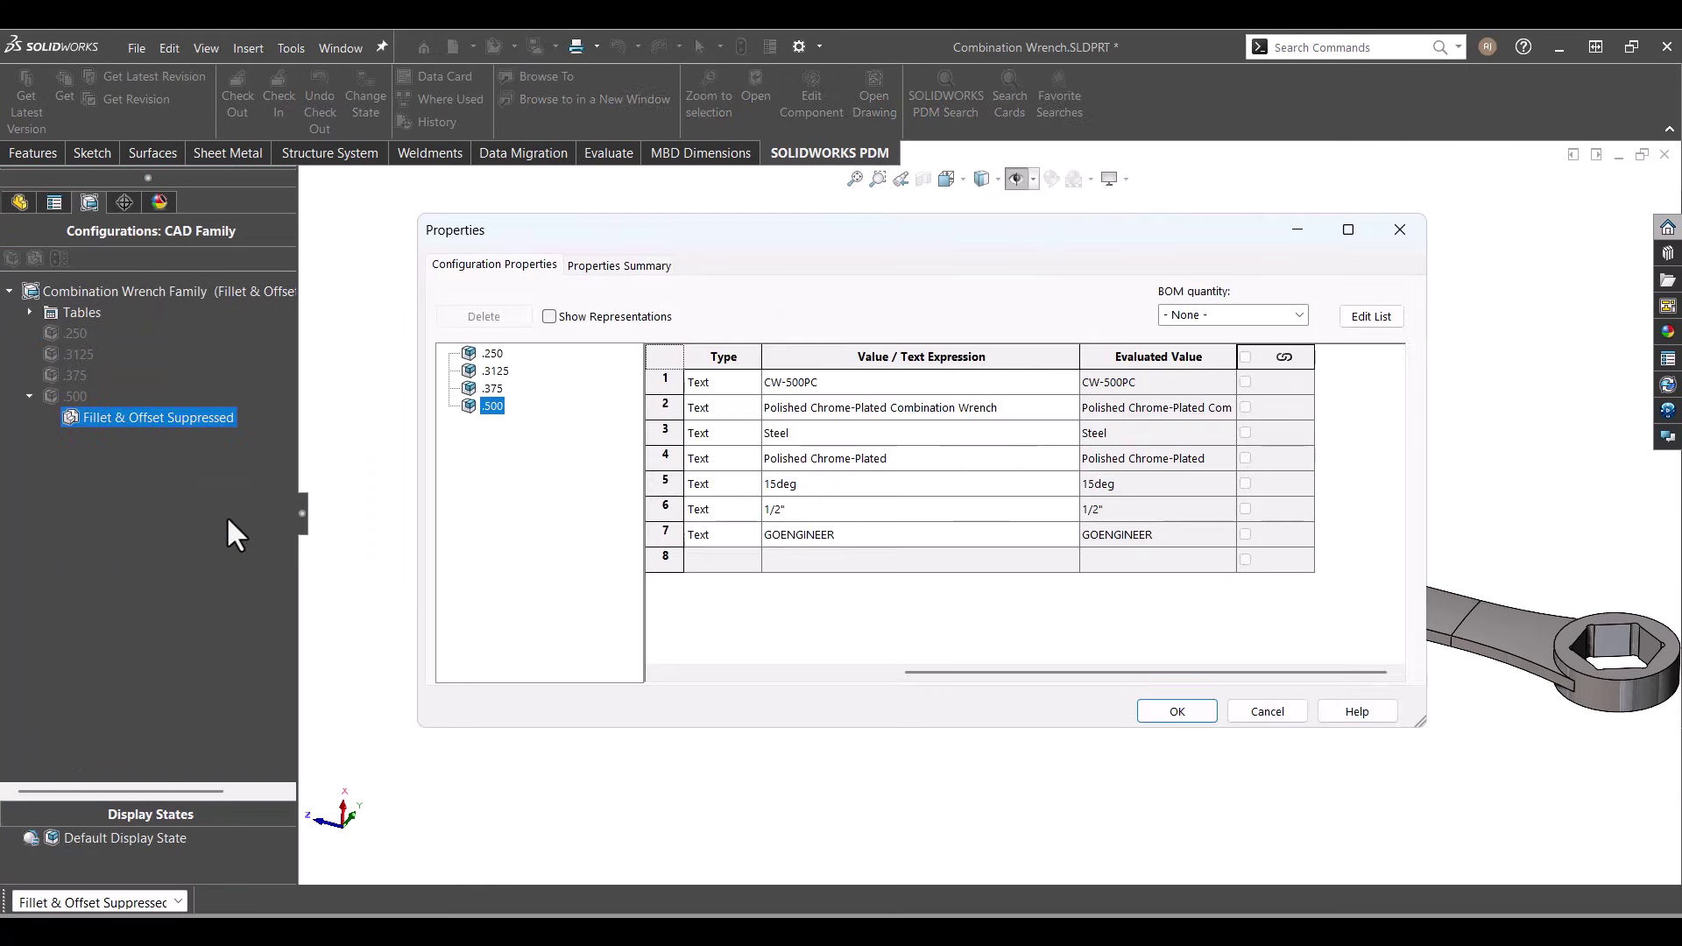
{"action": "left_click", "coordinate": [549, 317]}
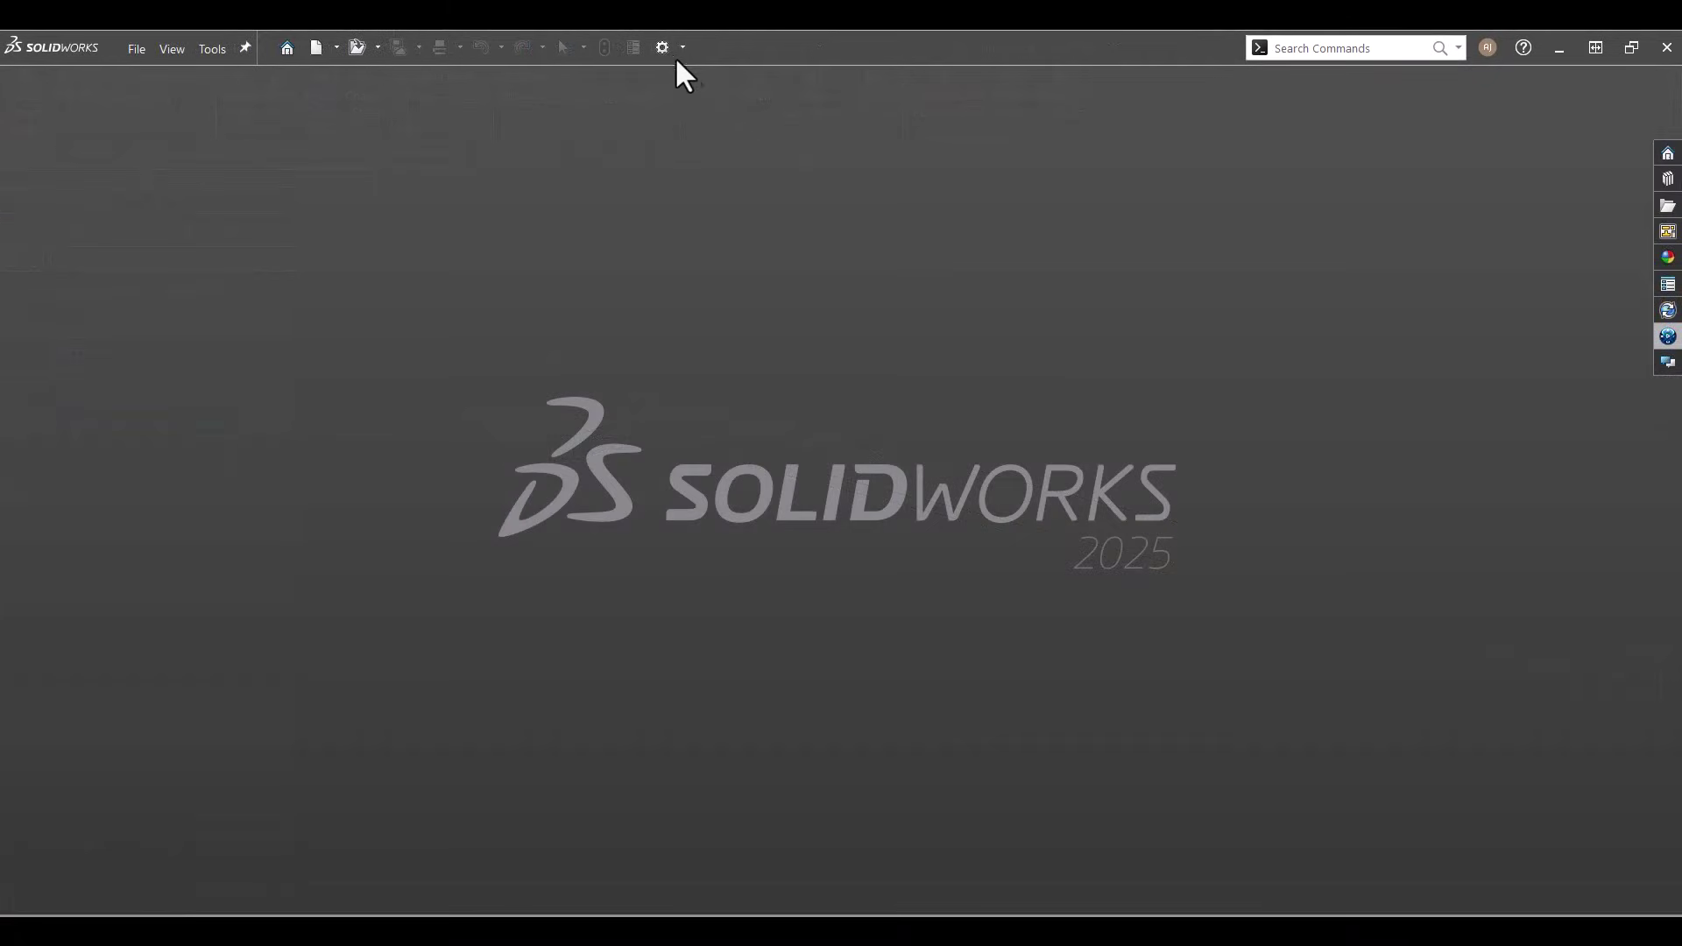
- Enable updating all SOLIDWORKS files for 3DEXPERIENCE platform compatibility, allowing multiple physical products in new parts and assemblies
{"action": "left_click", "coordinate": [662, 45]}
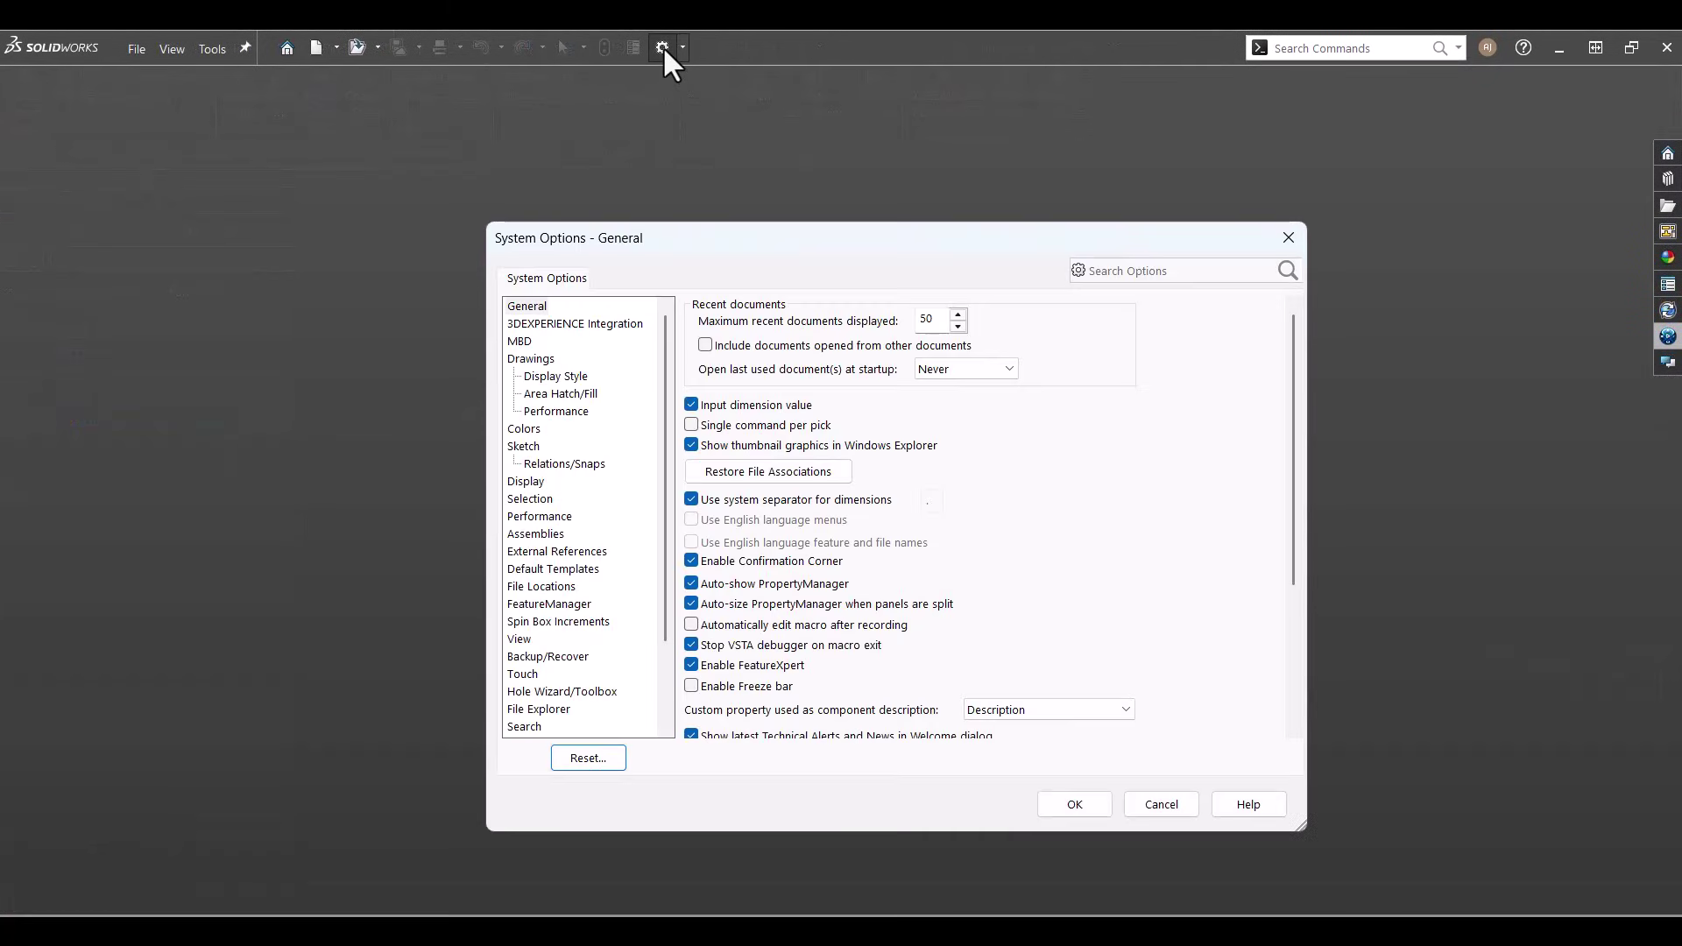
{"action": "left_click", "coordinate": [584, 323]}
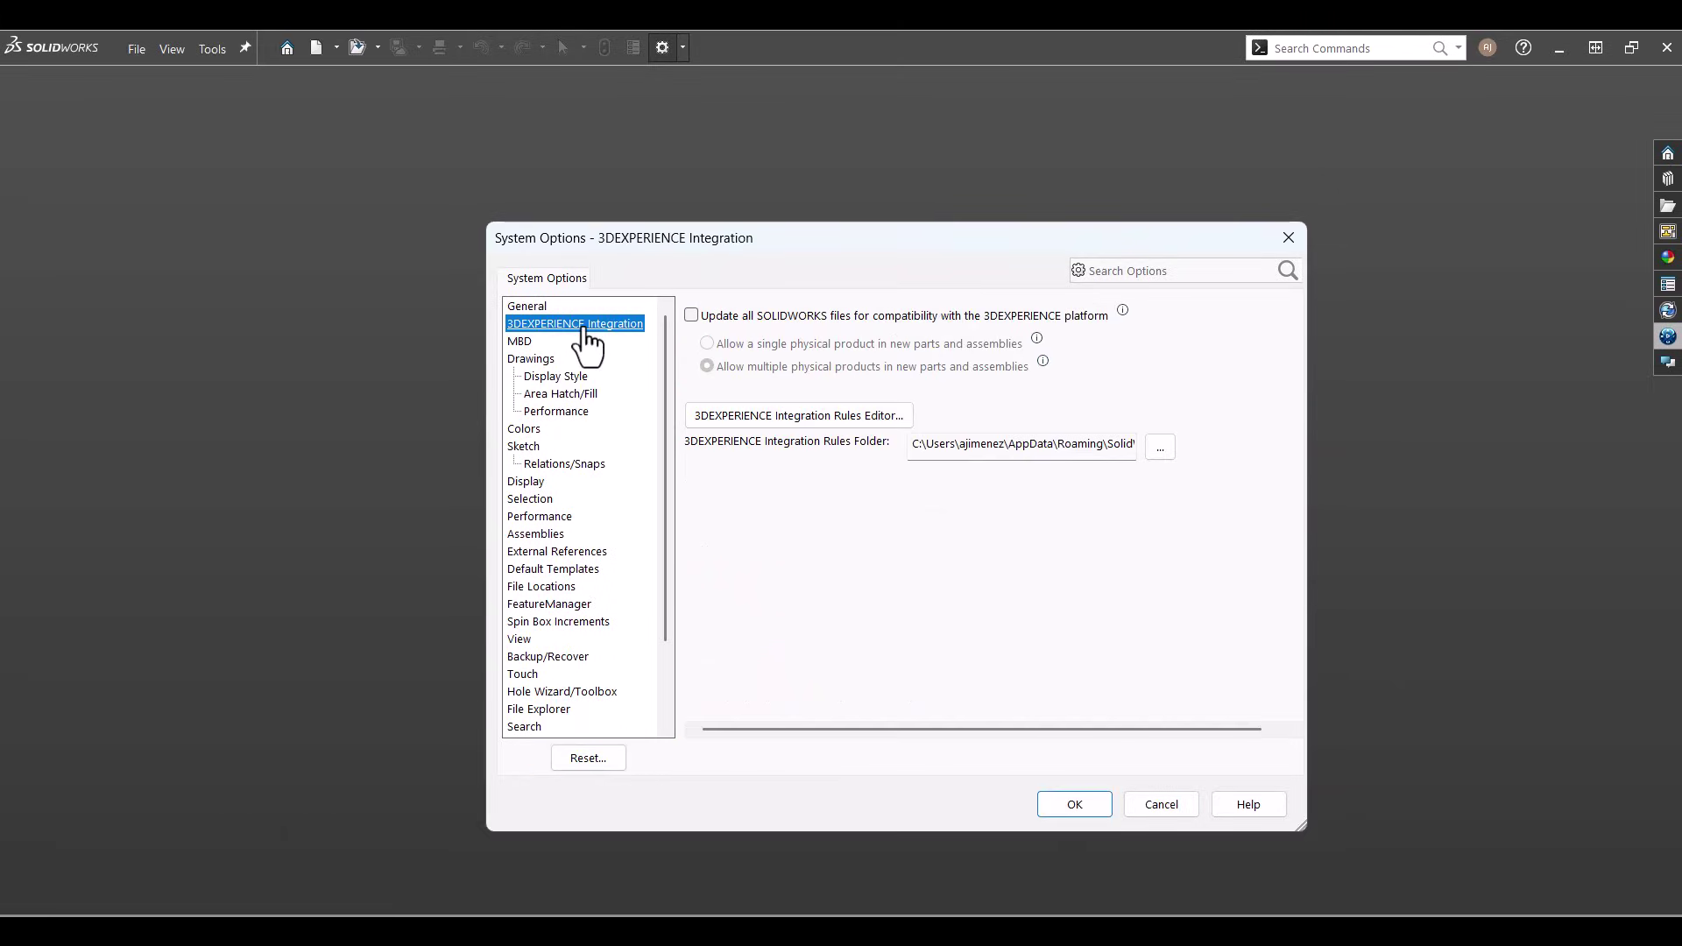
{"action": "left_click", "coordinate": [691, 315]}
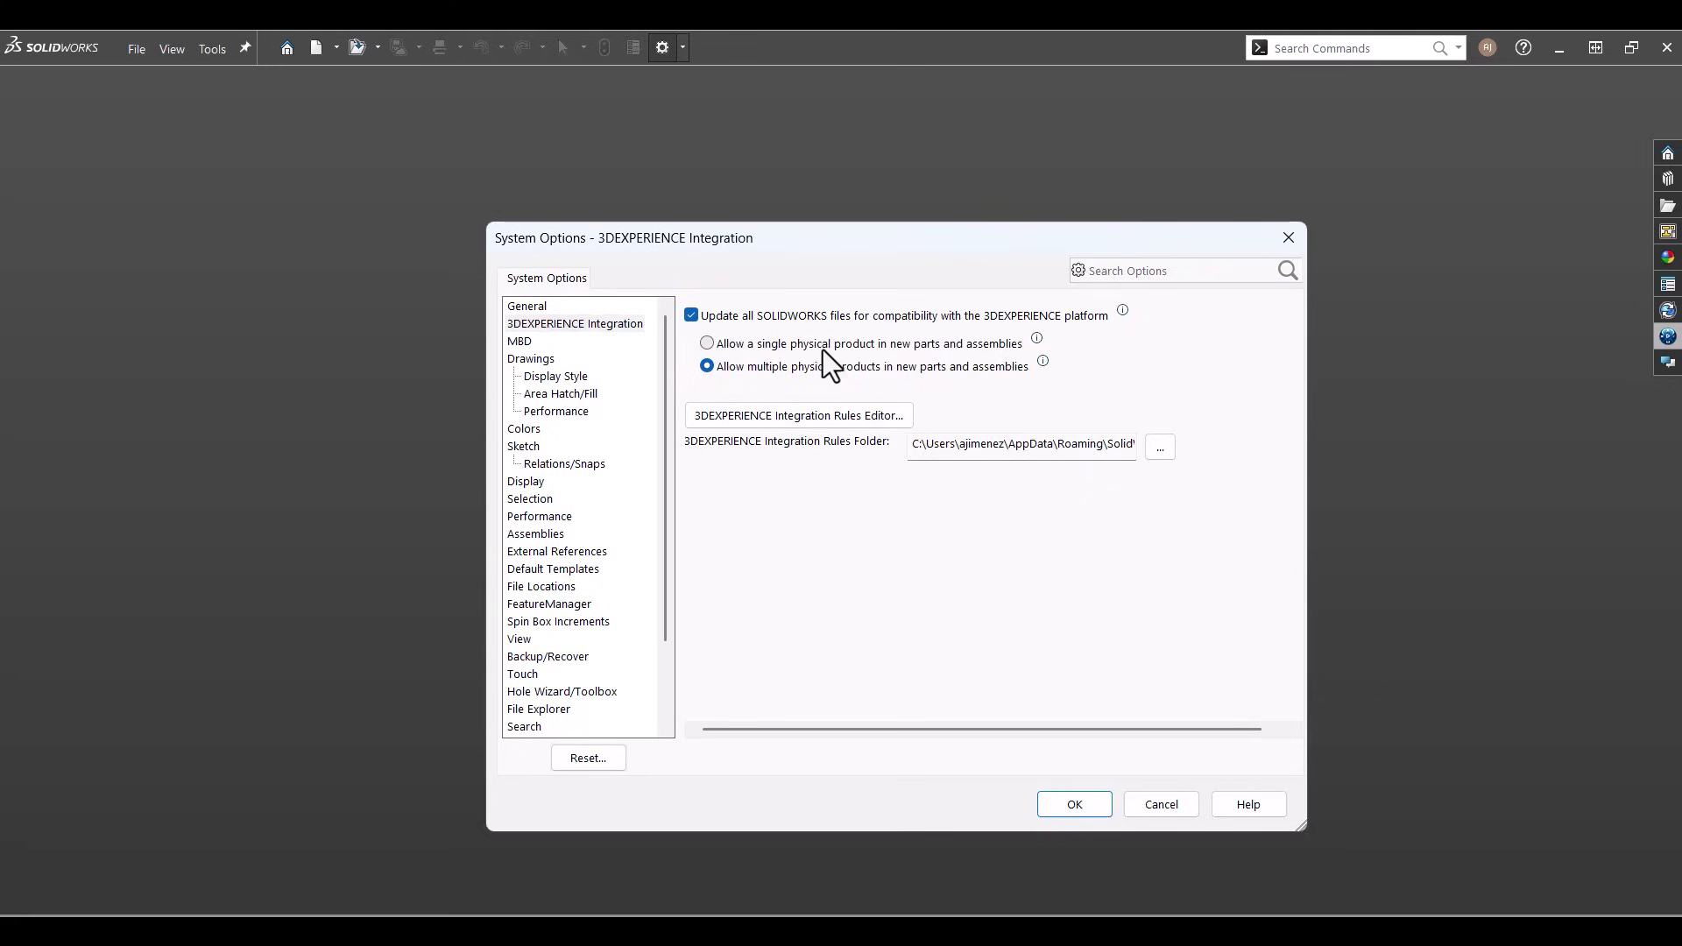
{"action": "mouse_move", "coordinate": [1037, 338]}
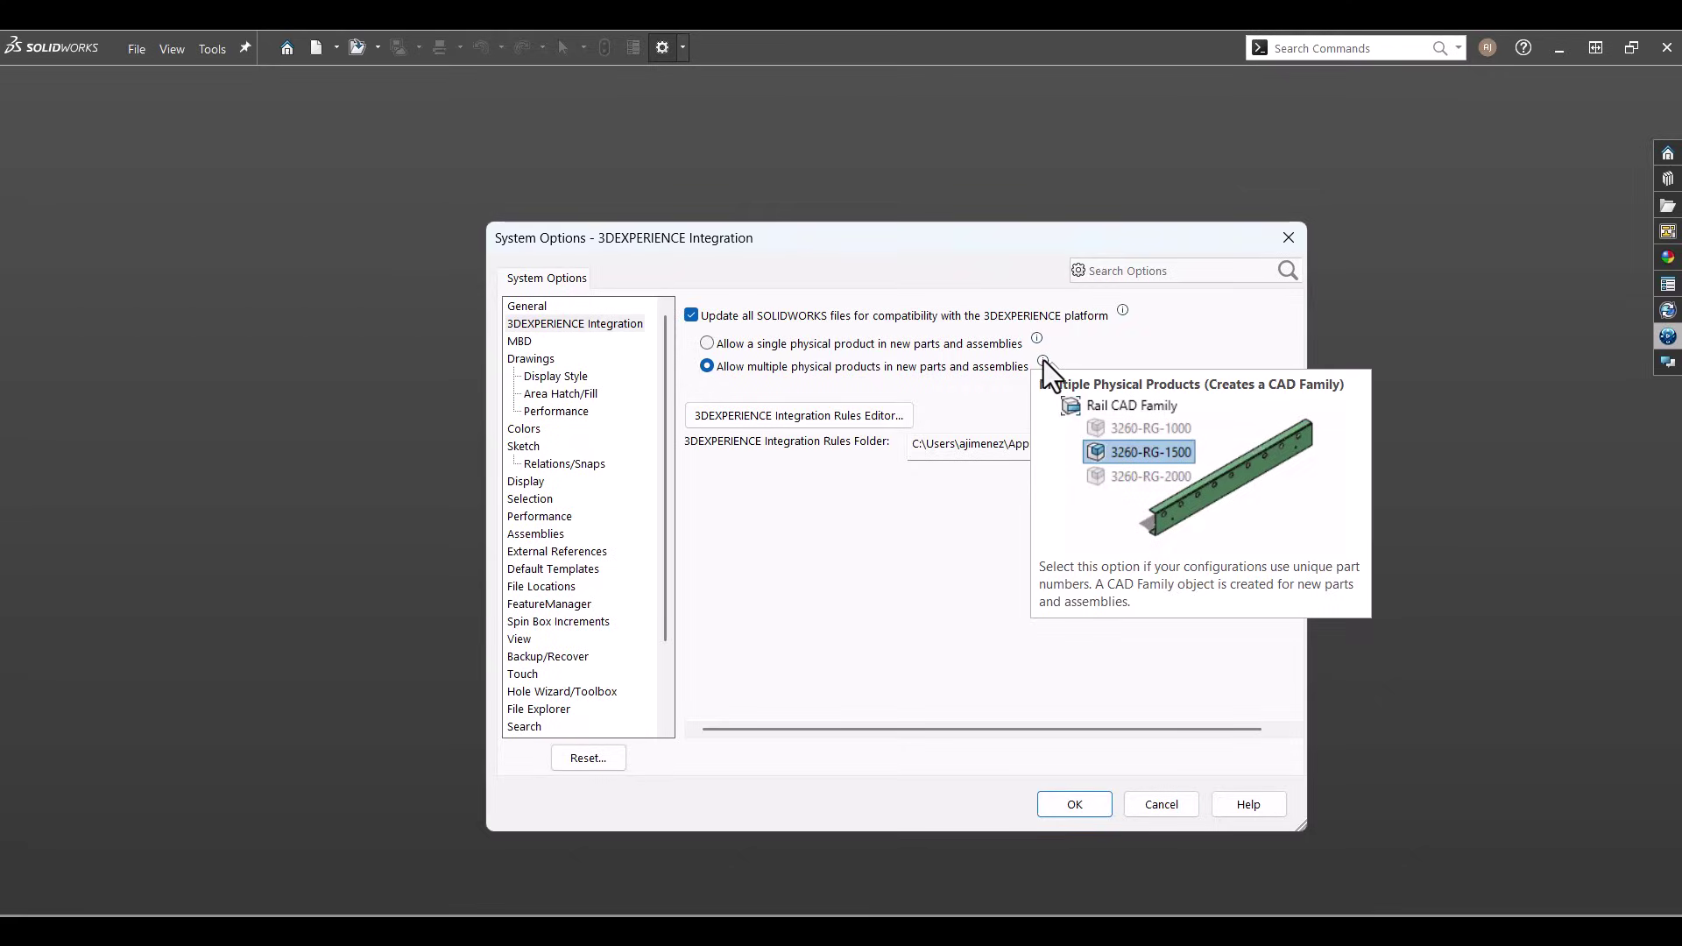
{"action": "left_click", "coordinate": [1074, 803]}
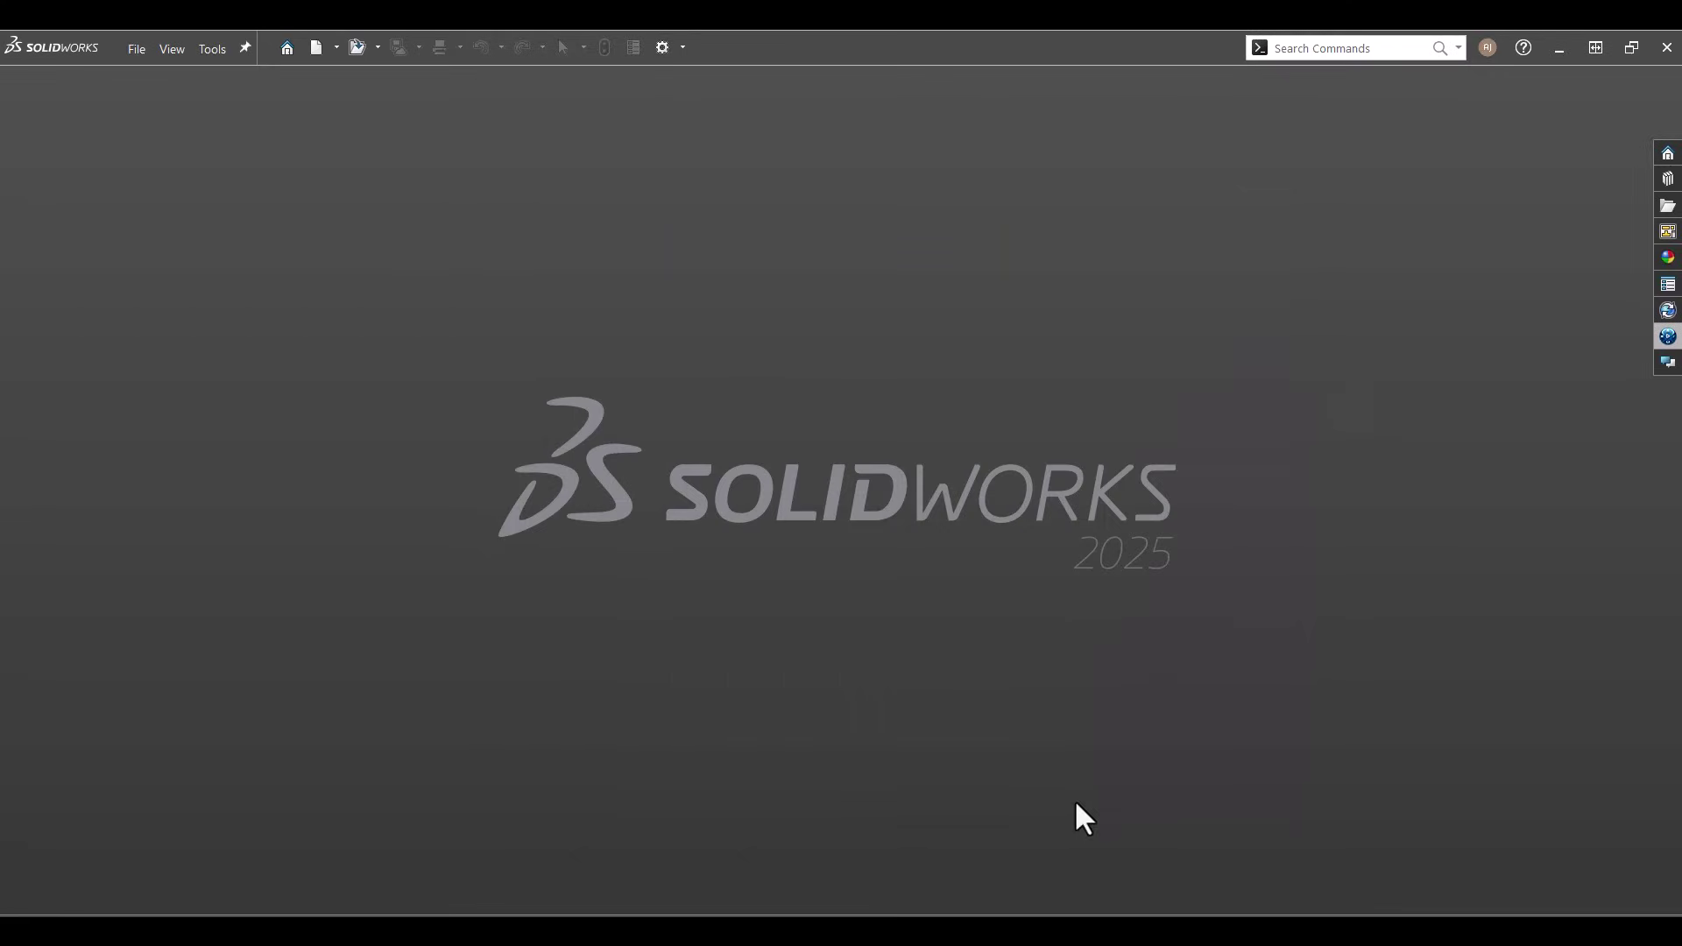
- Create a new part and save it as "My new test part"
{"action": "left_click", "coordinate": [317, 47]}
{"action": "double_click", "coordinate": [622, 383]}
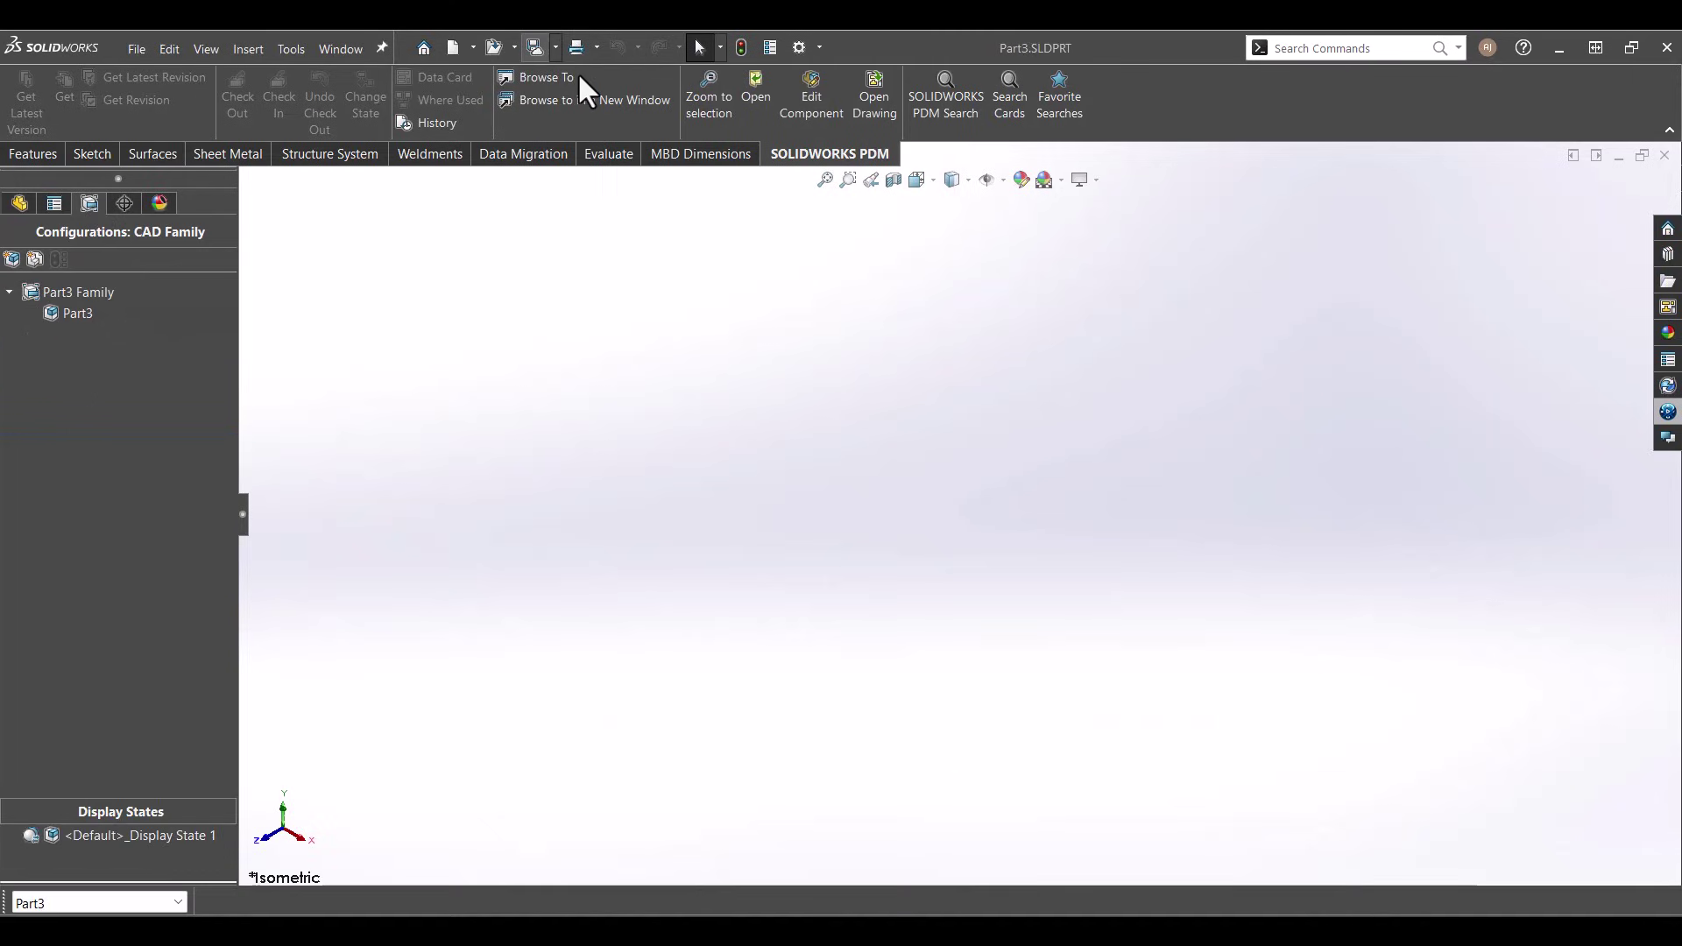
{"action": "type", "text": "My new test part"}
{"action": "key", "text": "Return"}
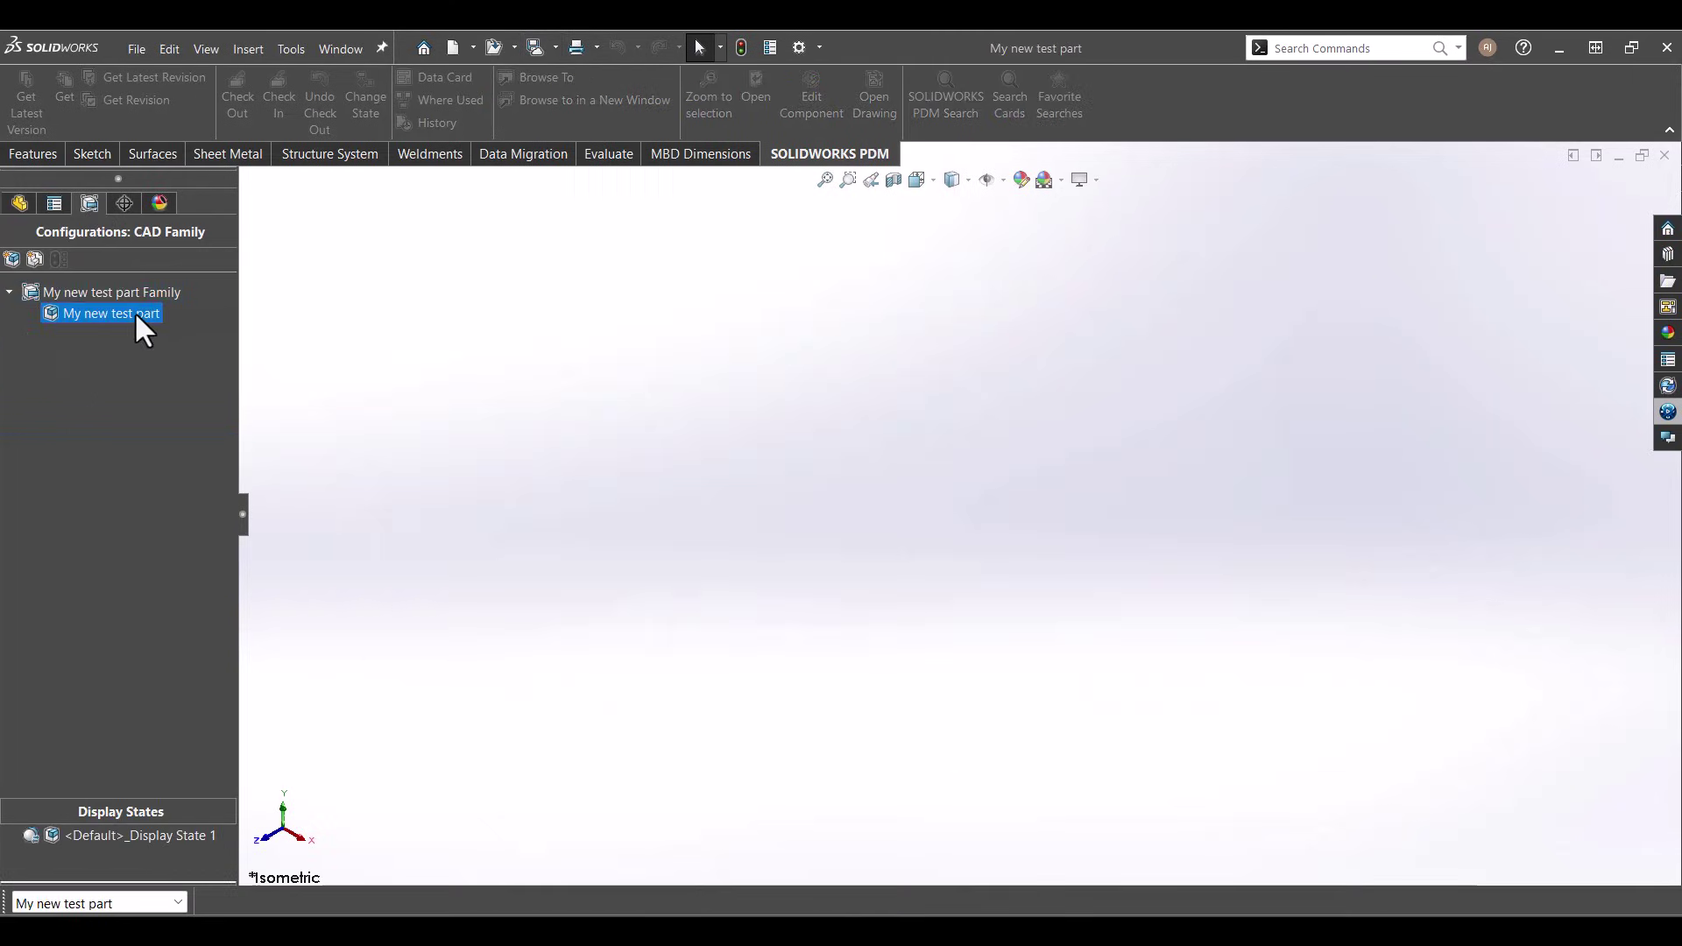
- Add a physical product named "New Member" to the My new test part CAD family
{"action": "right_click", "coordinate": [136, 317]}
{"action": "left_click", "coordinate": [275, 340]}
{"action": "left_click", "coordinate": [136, 473]}
{"action": "type", "text": "New Member"}
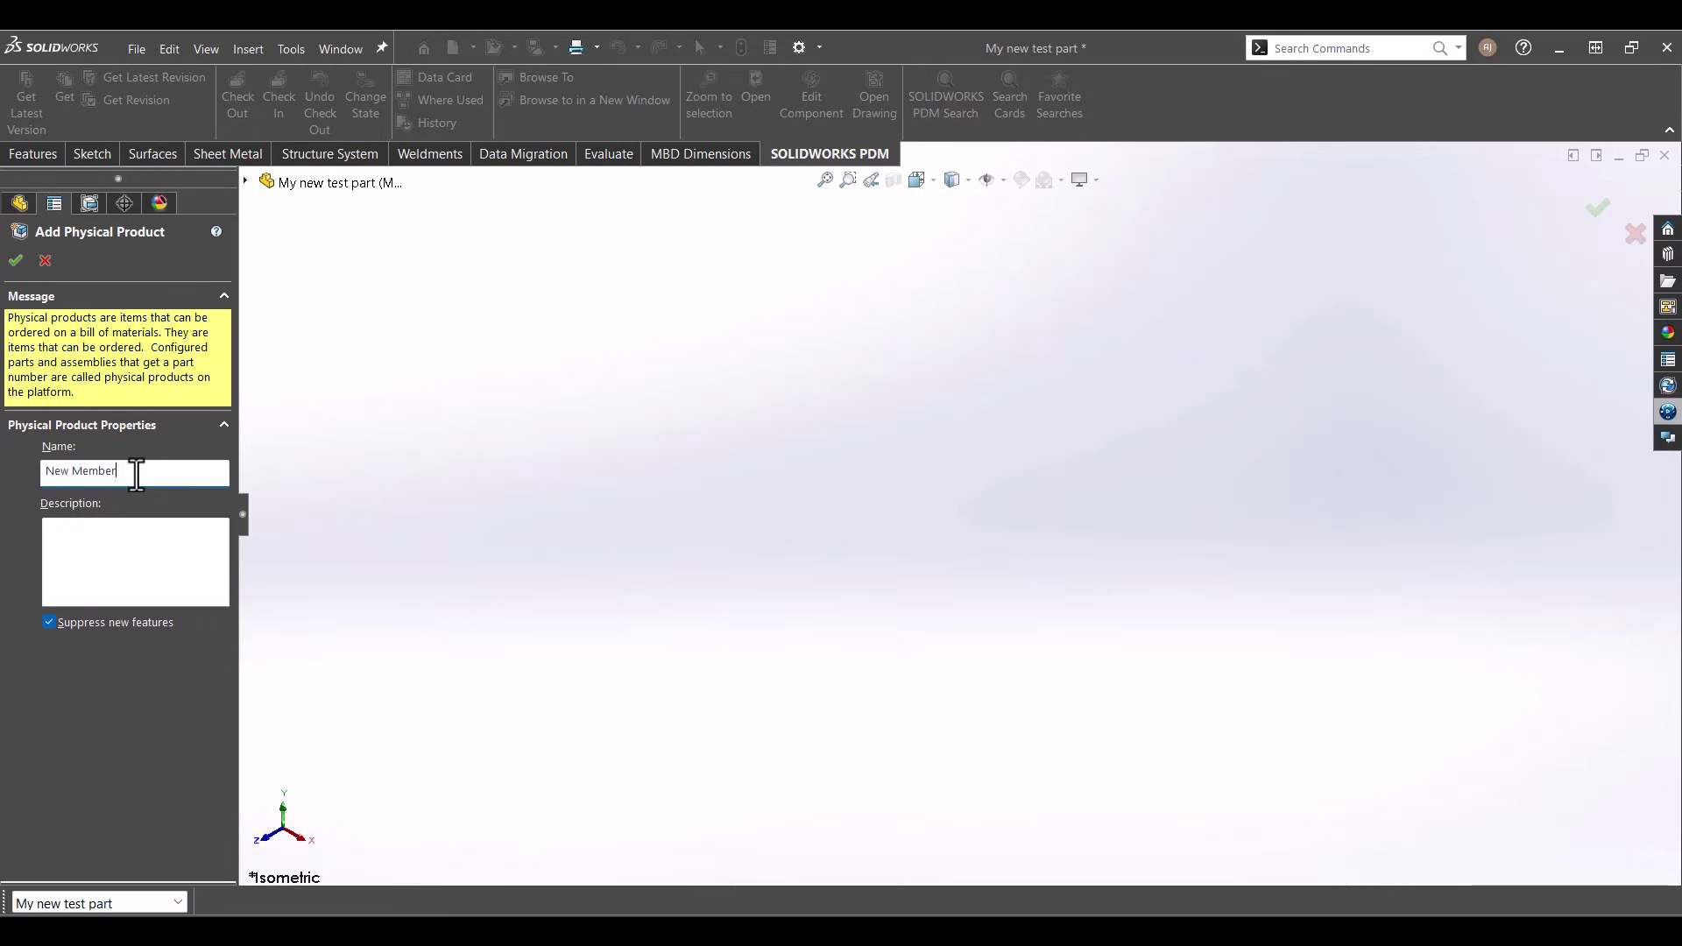
{"action": "key", "text": "Return"}
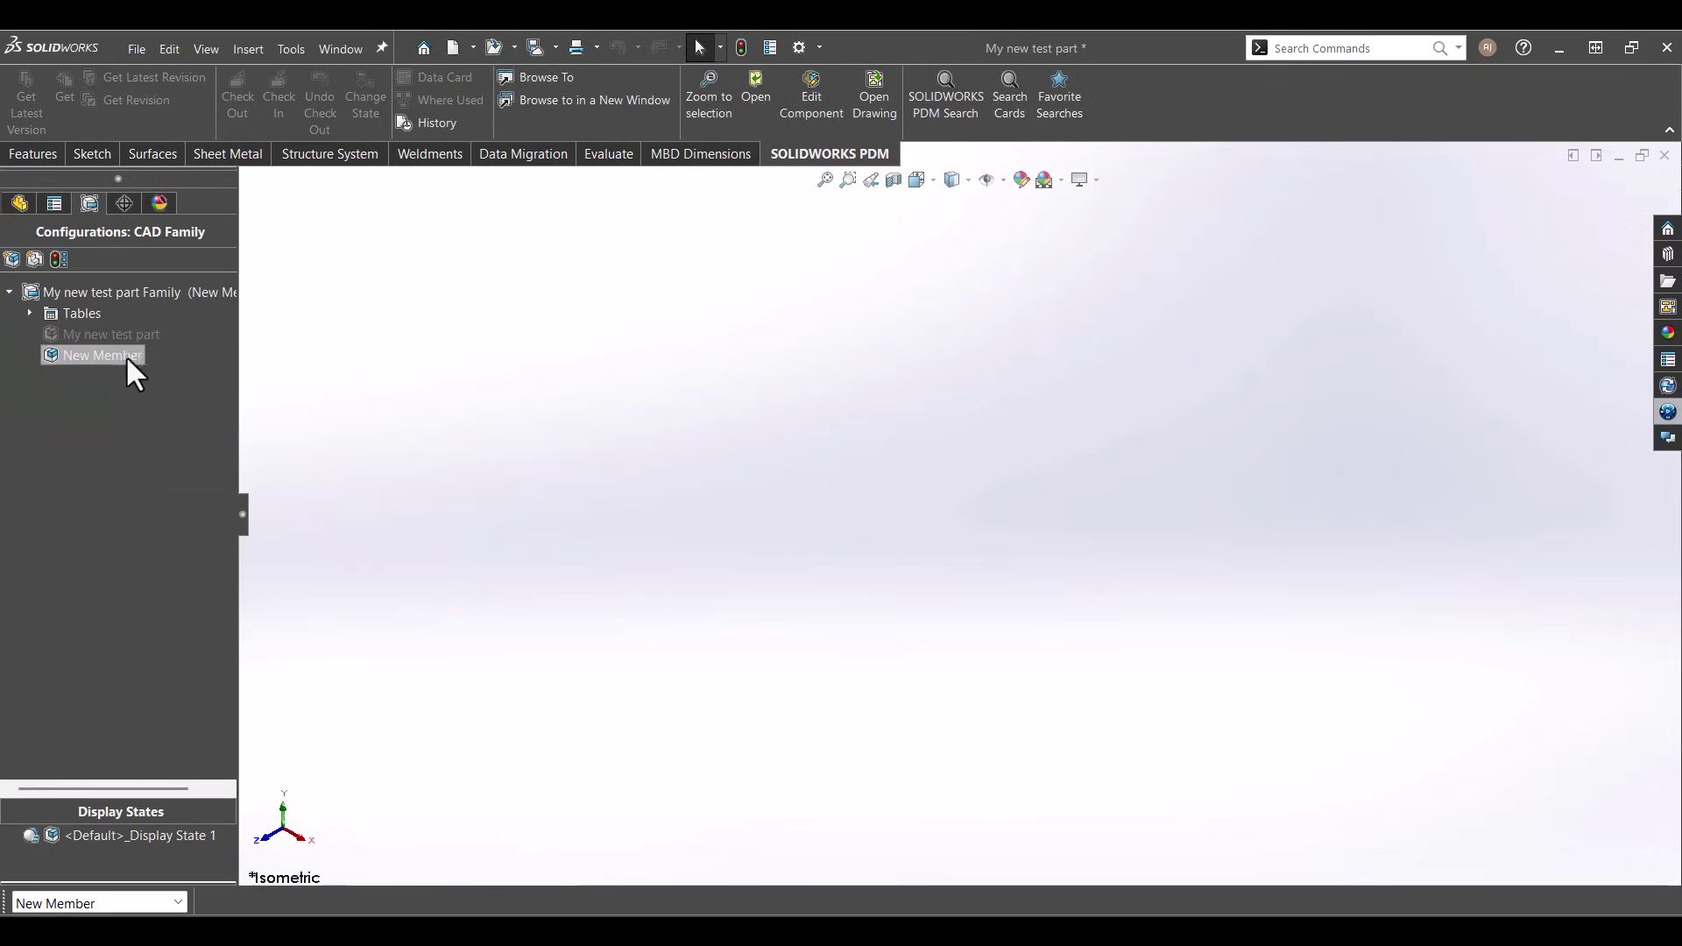
- Add a representation named "New Representation" beneath the New Member physical product
{"action": "right_click", "coordinate": [128, 353]}
{"action": "left_click", "coordinate": [201, 390]}
{"action": "left_click", "coordinate": [144, 485]}
{"action": "type", "text": "New"}
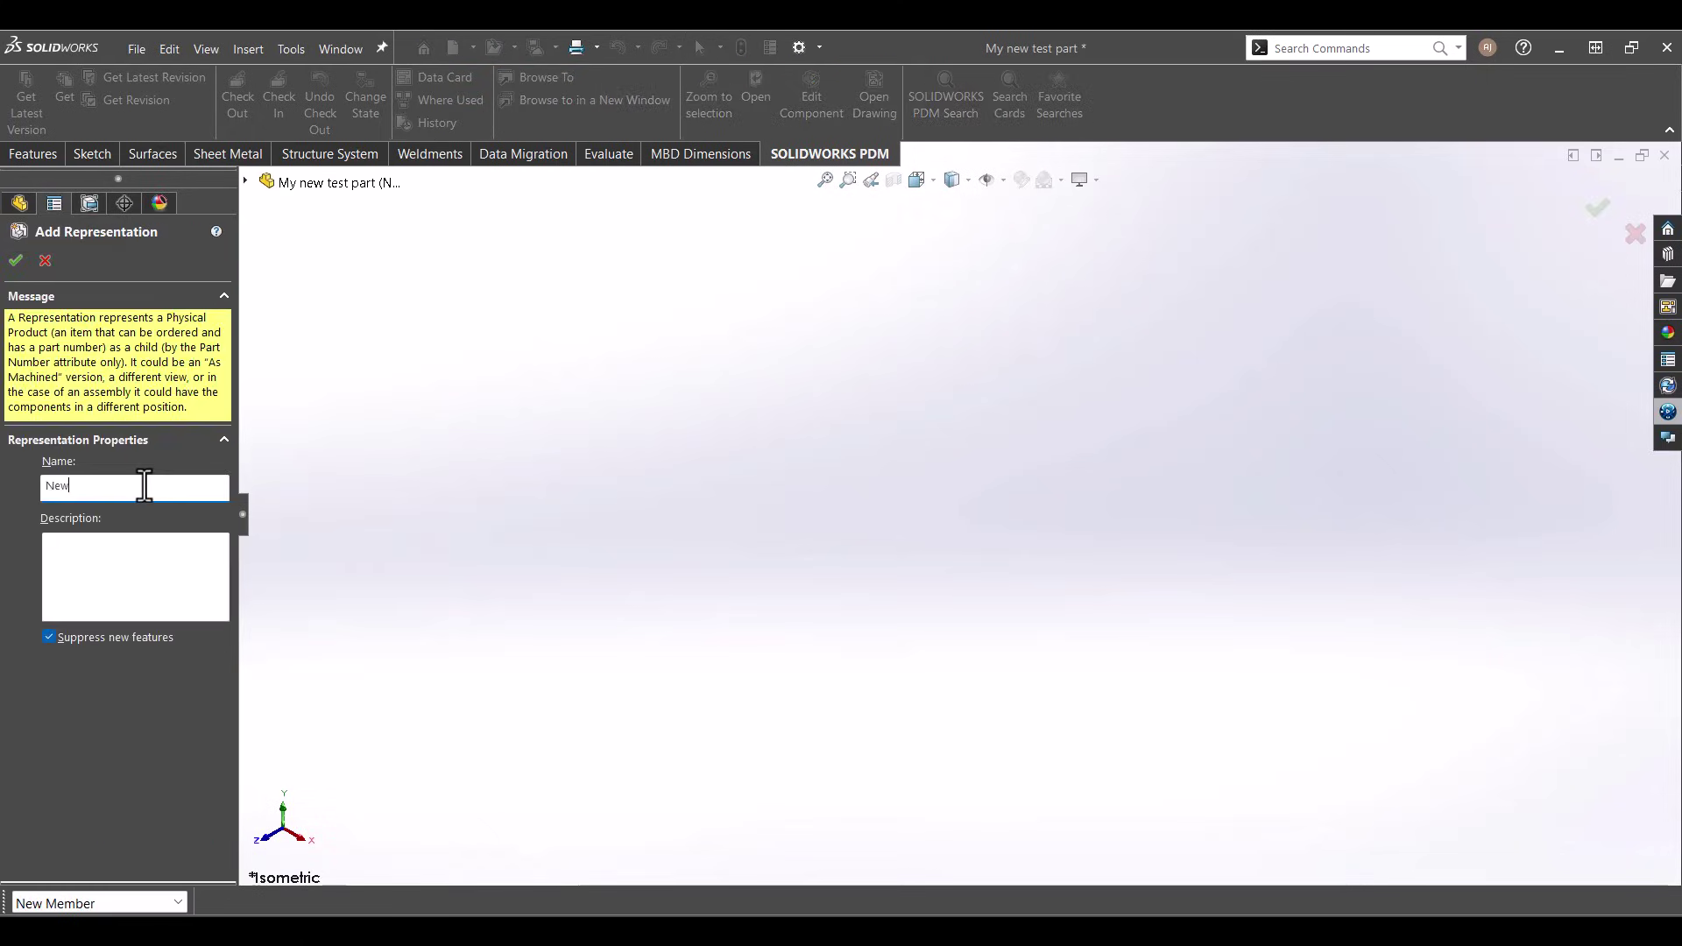
{"action": "type", "text": " Representation"}
{"action": "key", "text": "Return"}
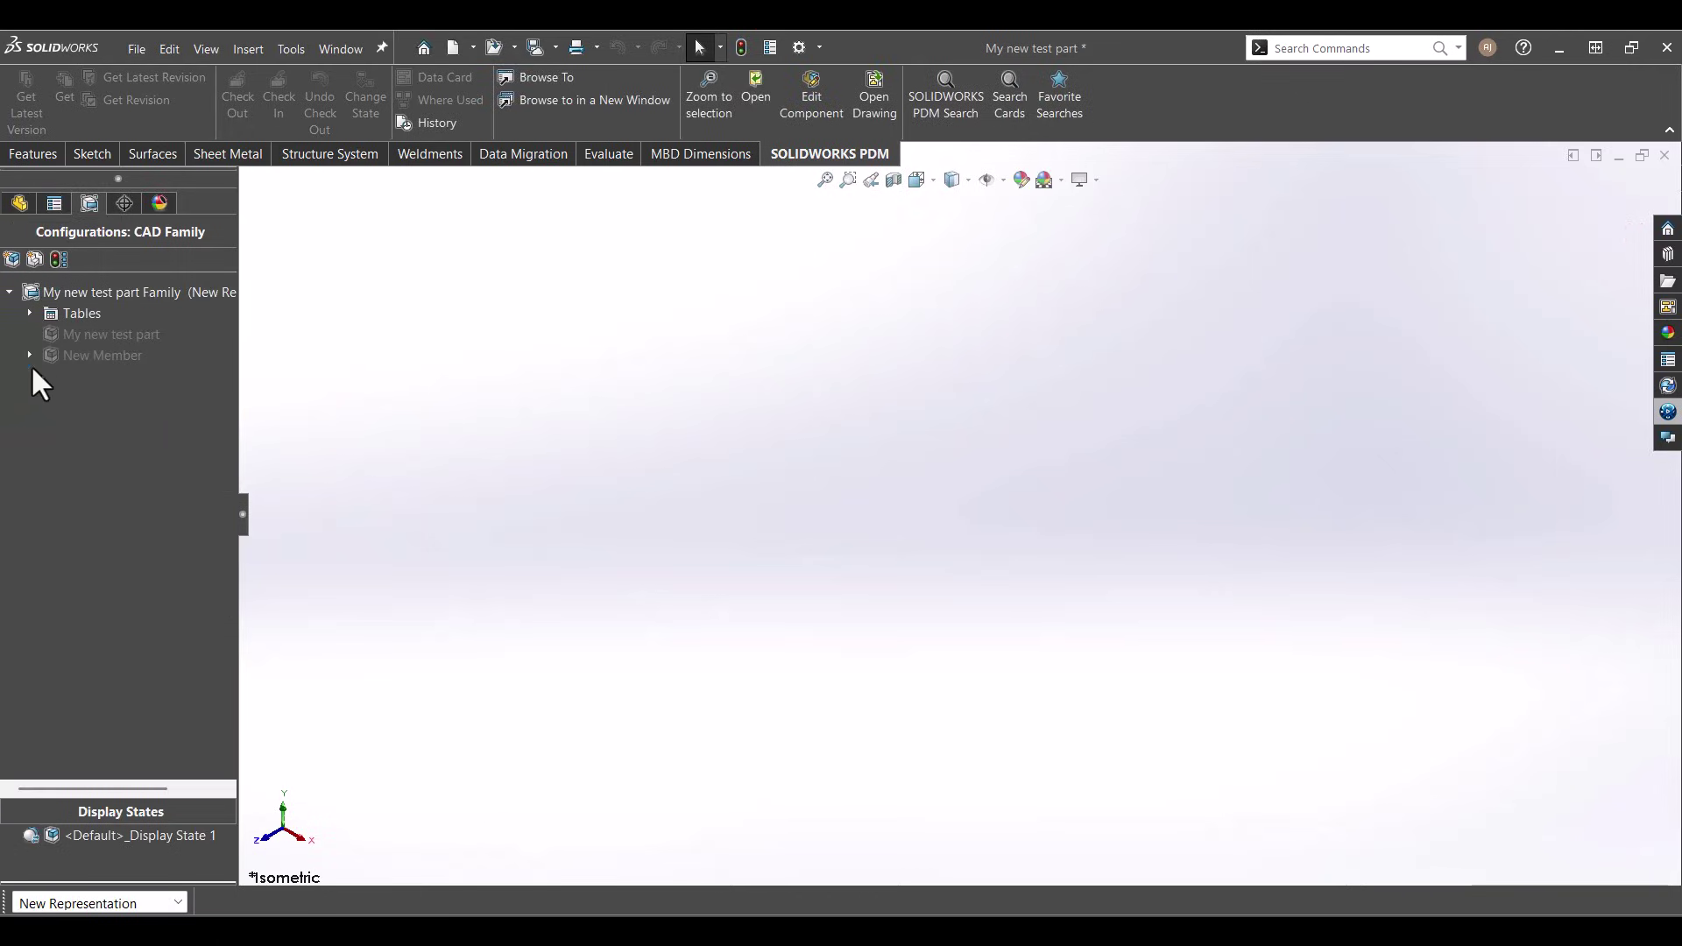
- Activate the My new test part physical product and delete New Member together with its representation
{"action": "double_click", "coordinate": [132, 334]}
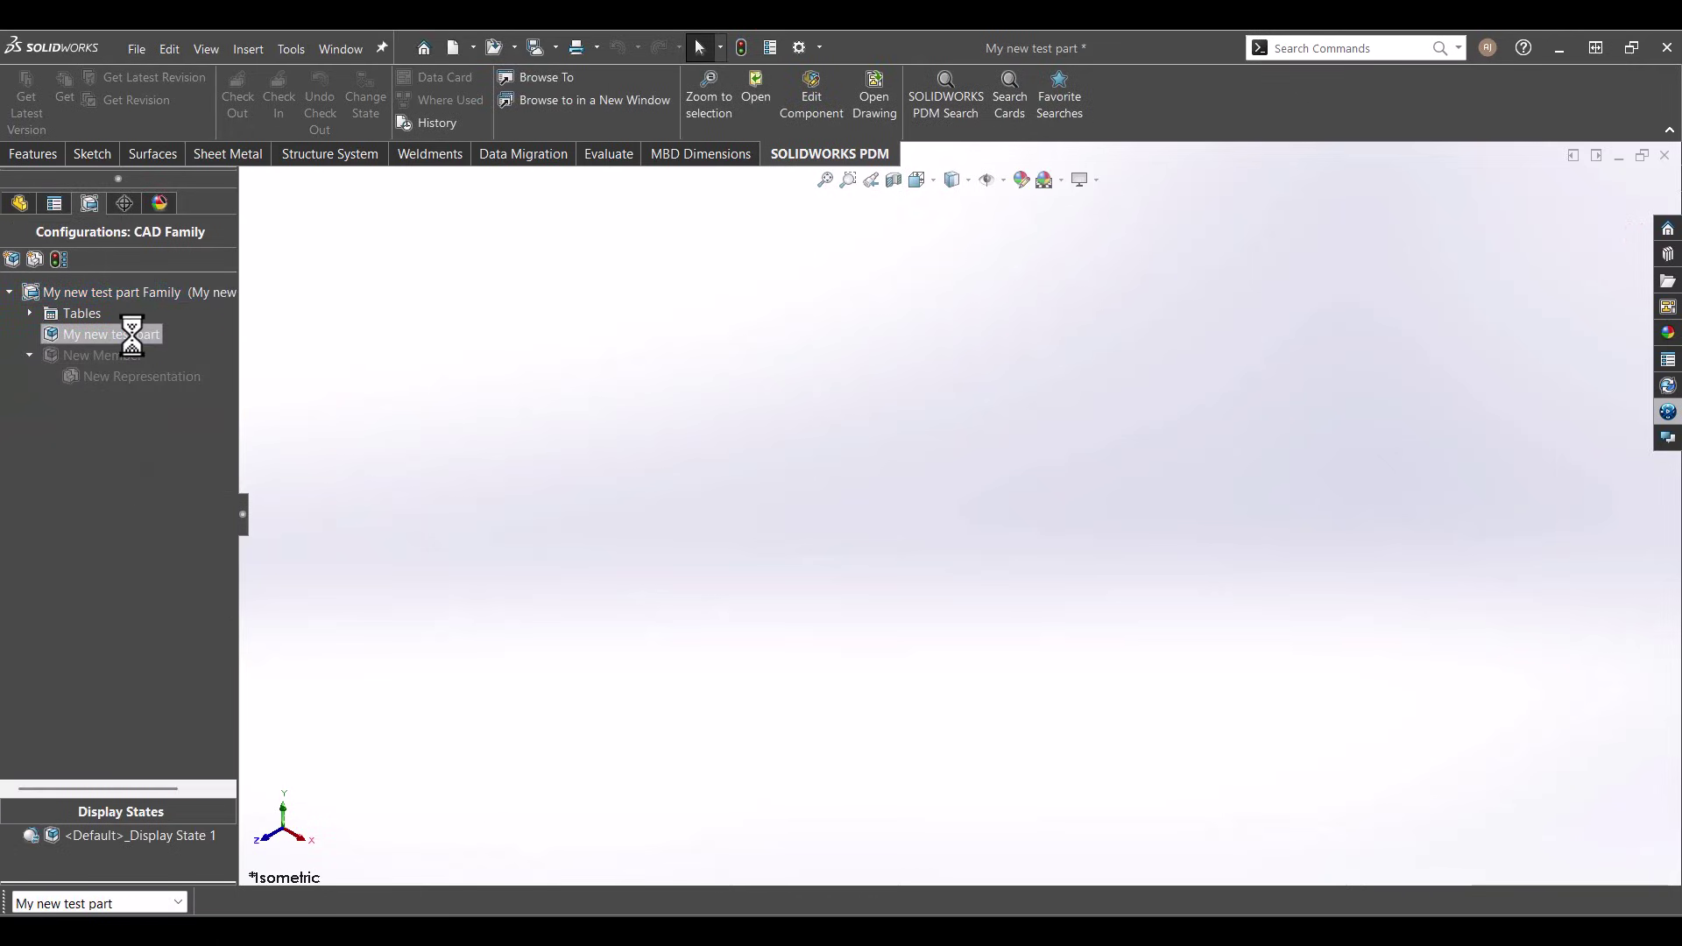
{"action": "right_click", "coordinate": [123, 350]}
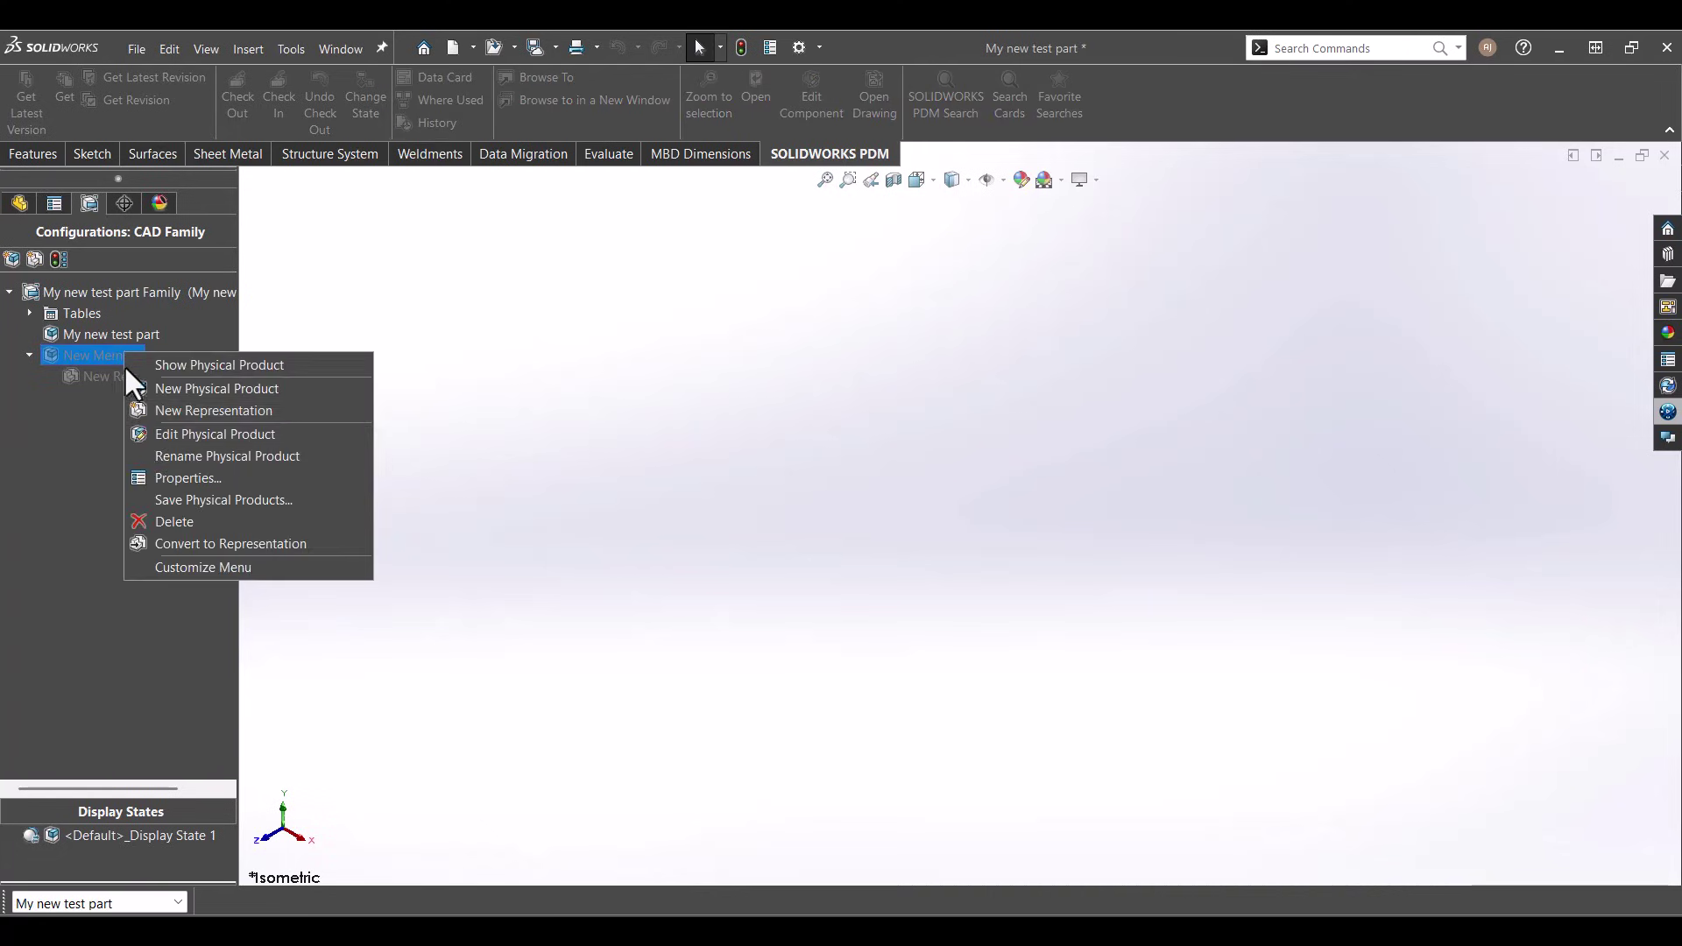
{"action": "left_click", "coordinate": [184, 518]}
{"action": "left_click", "coordinate": [1013, 427]}
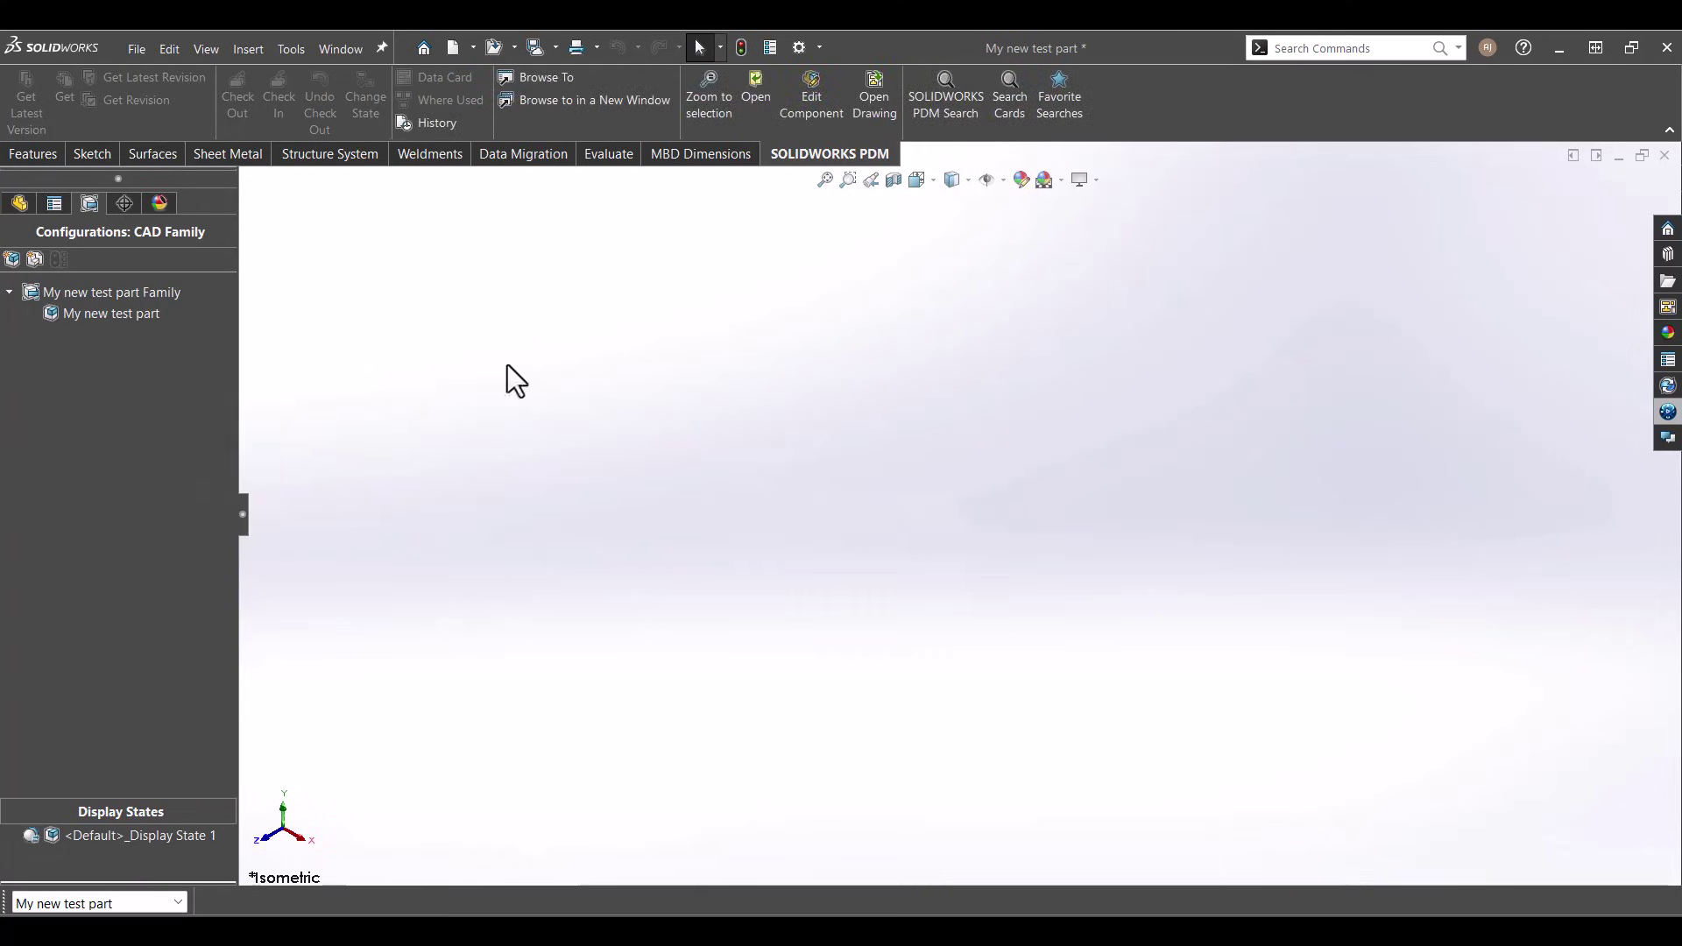
- Remove the CAD family from My new test part, making it a single physical product model
{"action": "right_click", "coordinate": [160, 287]}
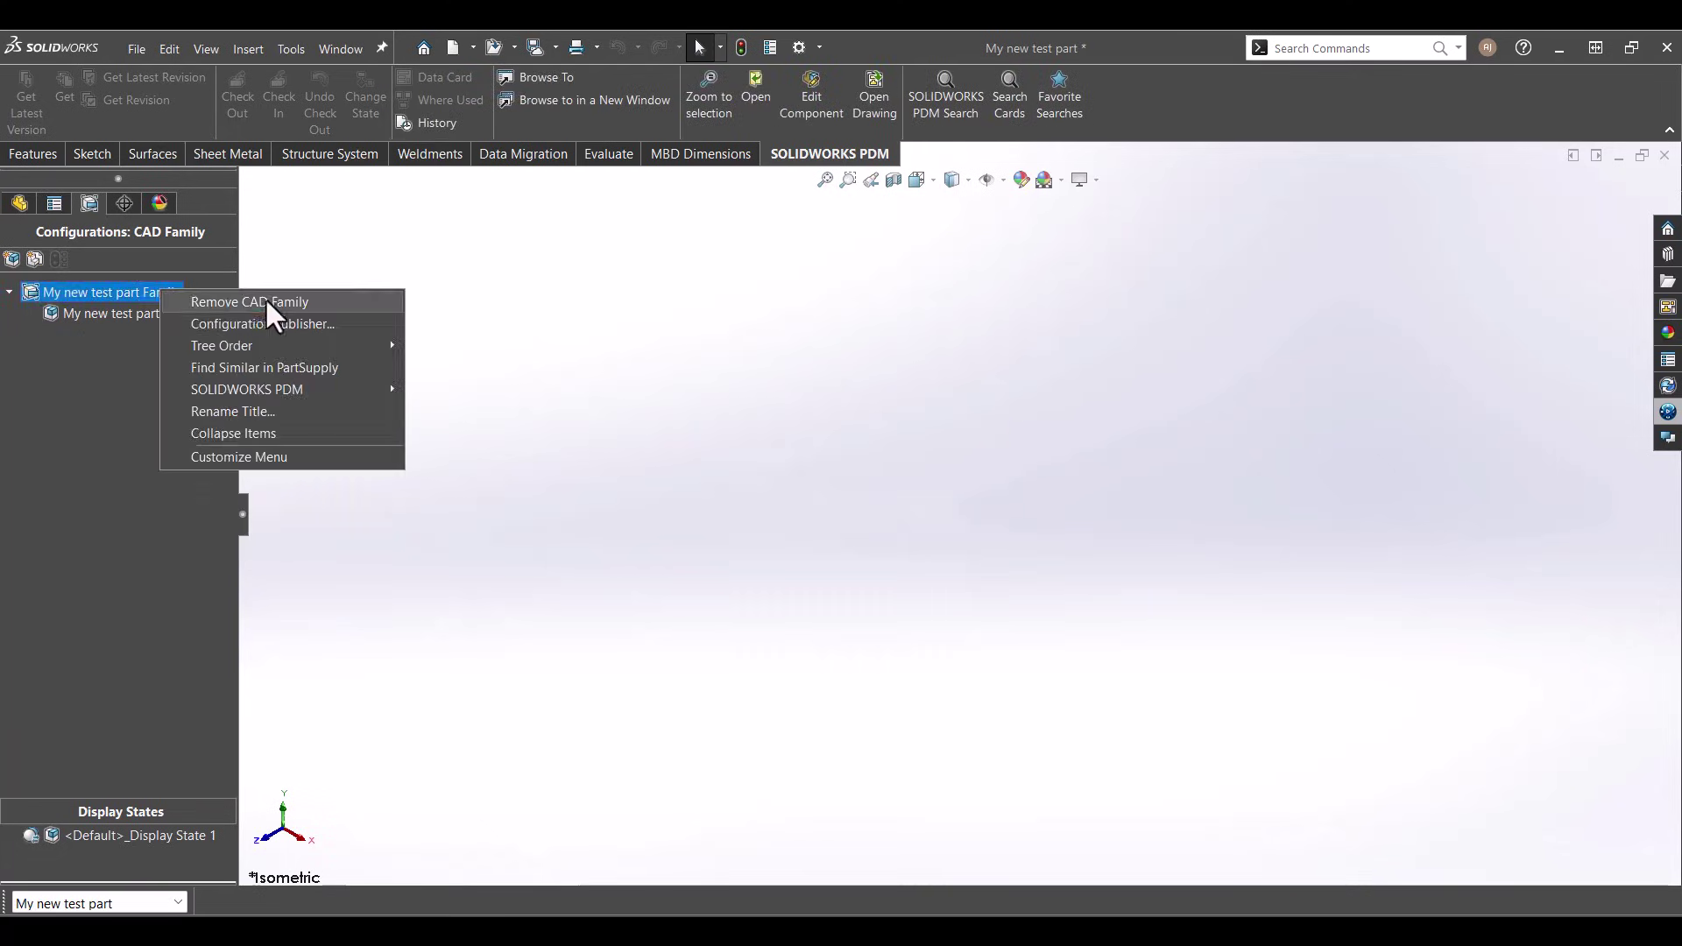
{"action": "left_click", "coordinate": [318, 301]}
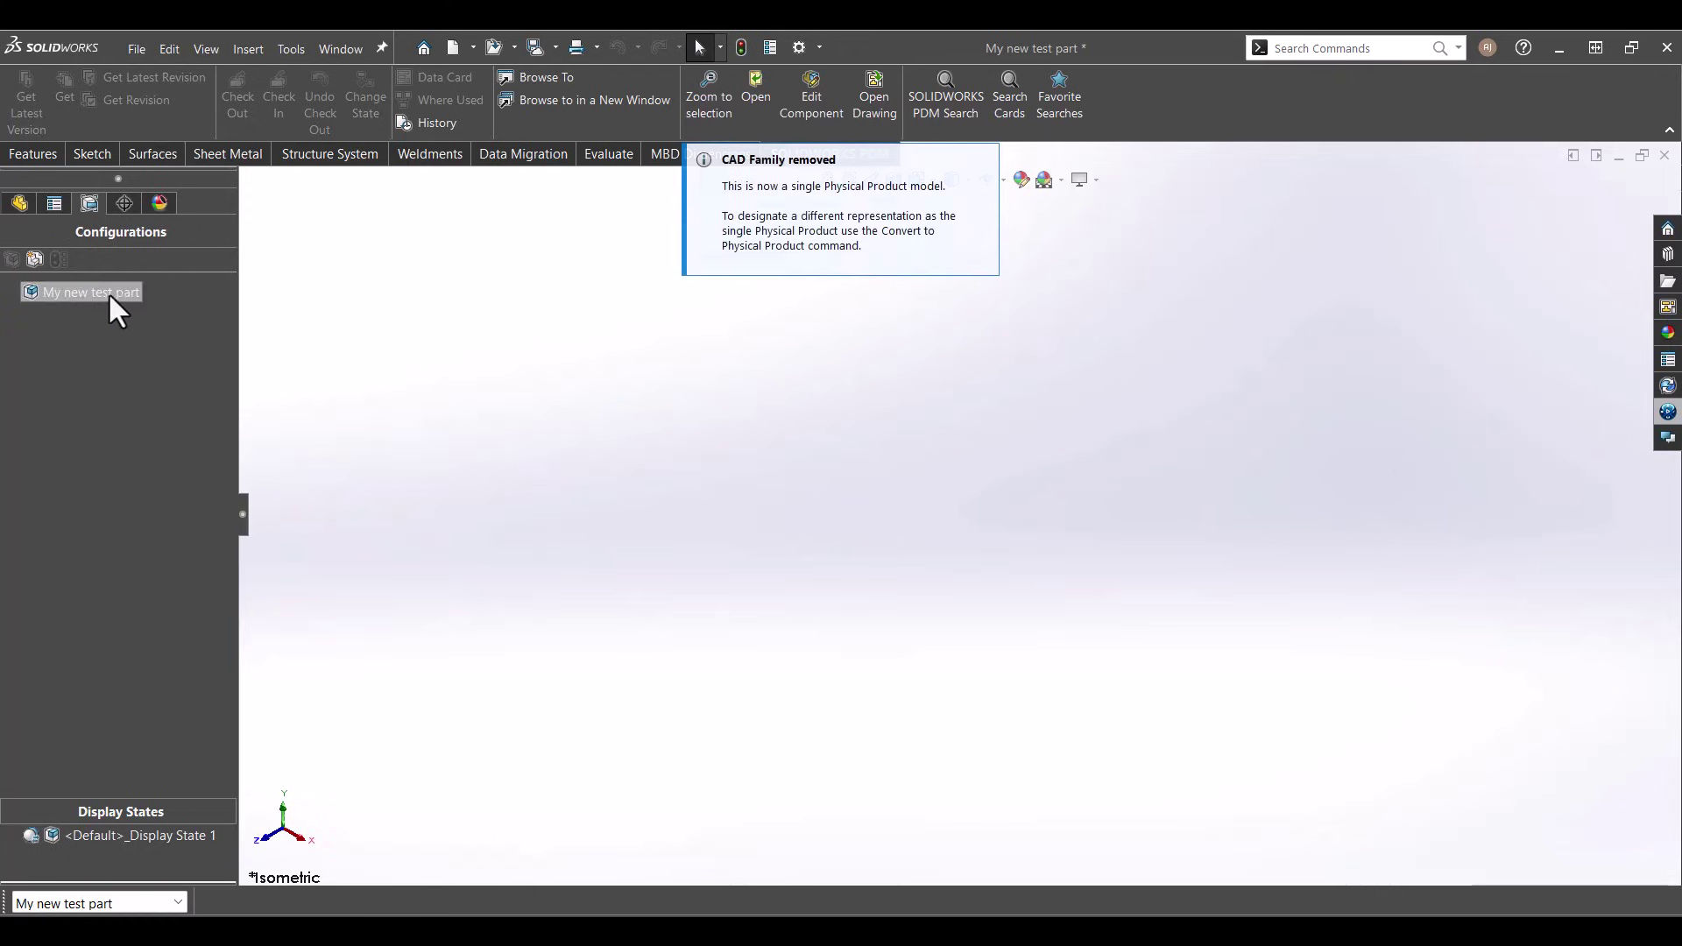
{"action": "left_click", "coordinate": [35, 257]}
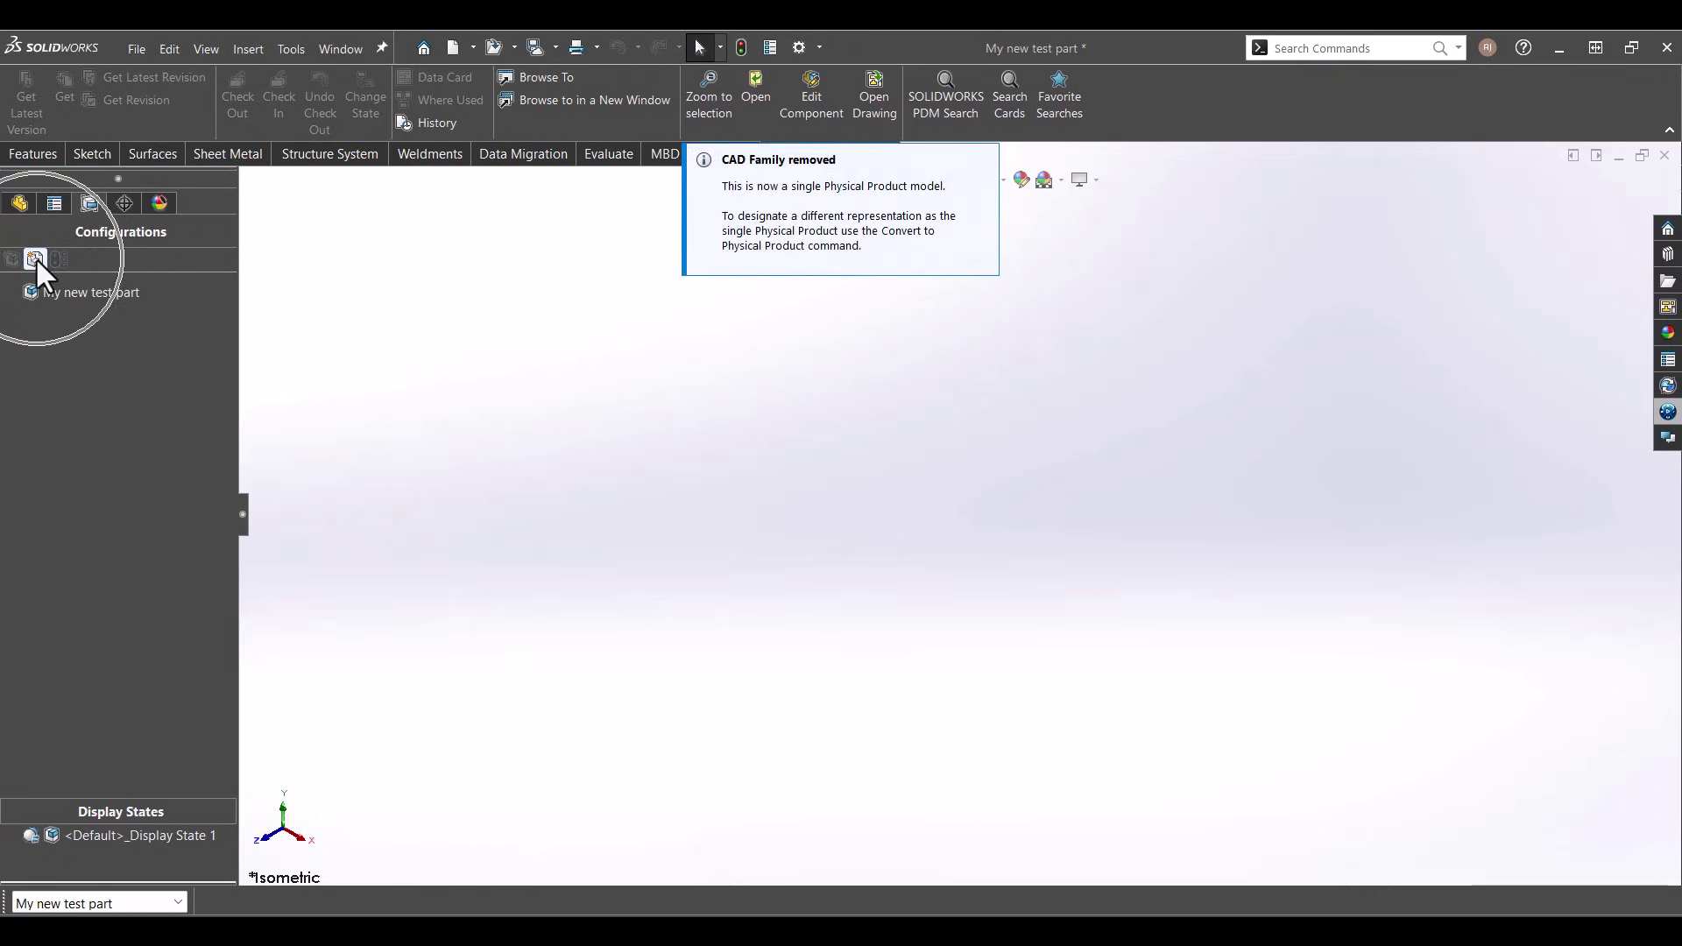
{"action": "left_click", "coordinate": [36, 259]}
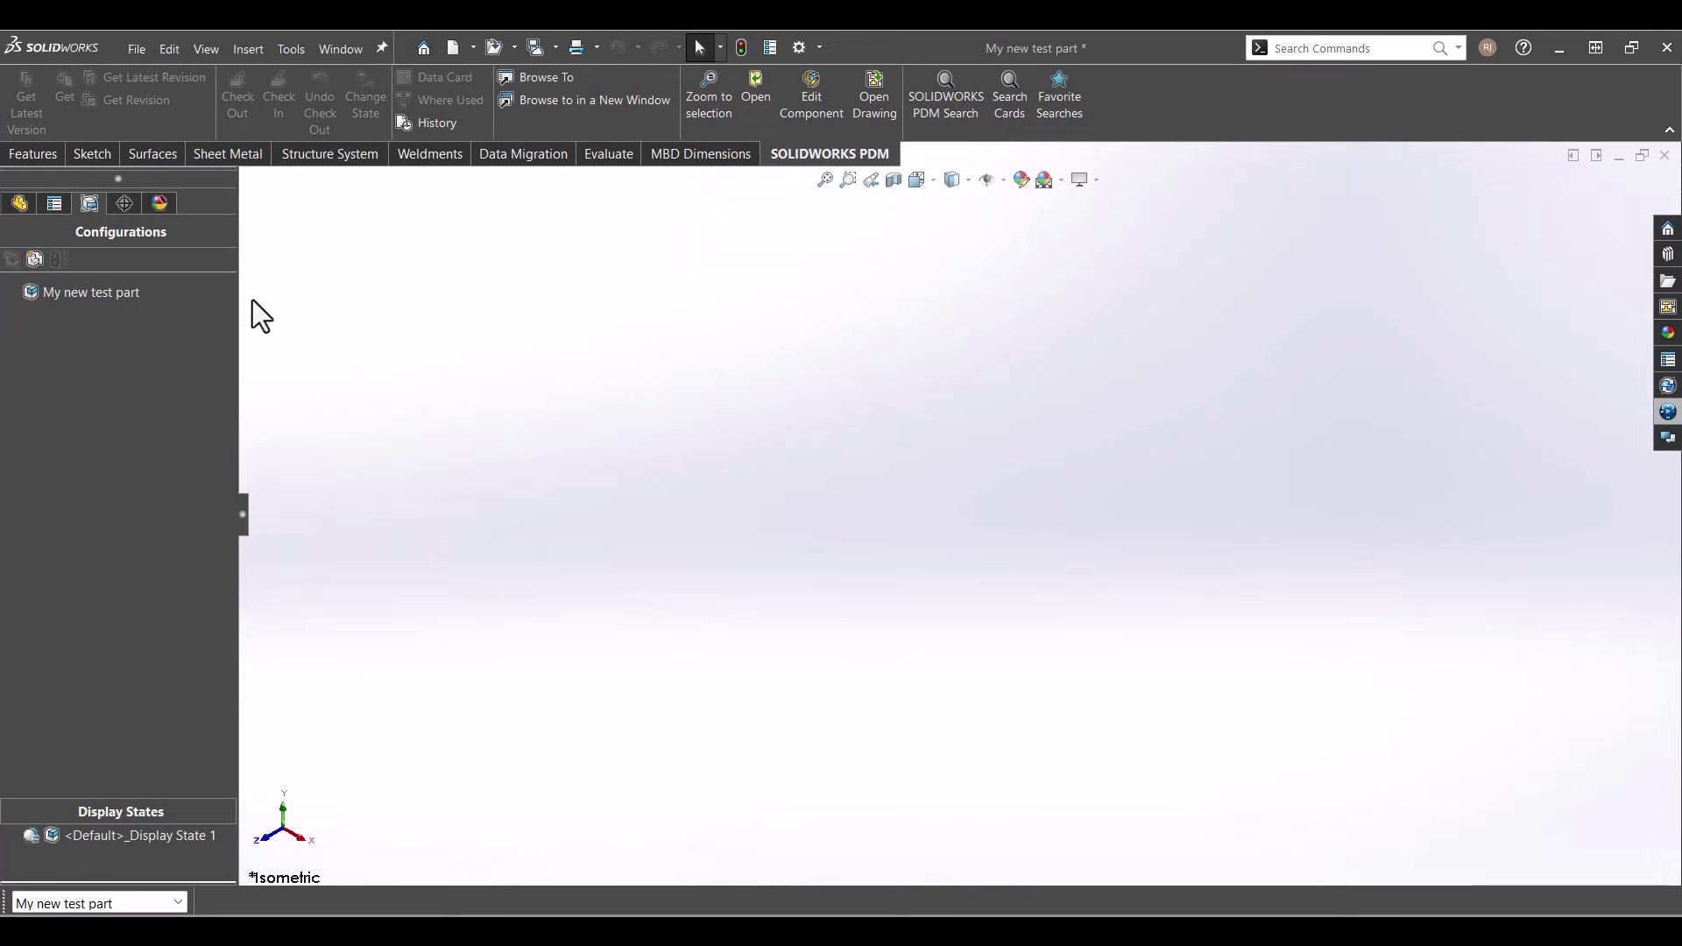
- Create a CAD family from the My new test part physical product and add a physical product named "Test" to it
{"action": "right_click", "coordinate": [125, 290]}
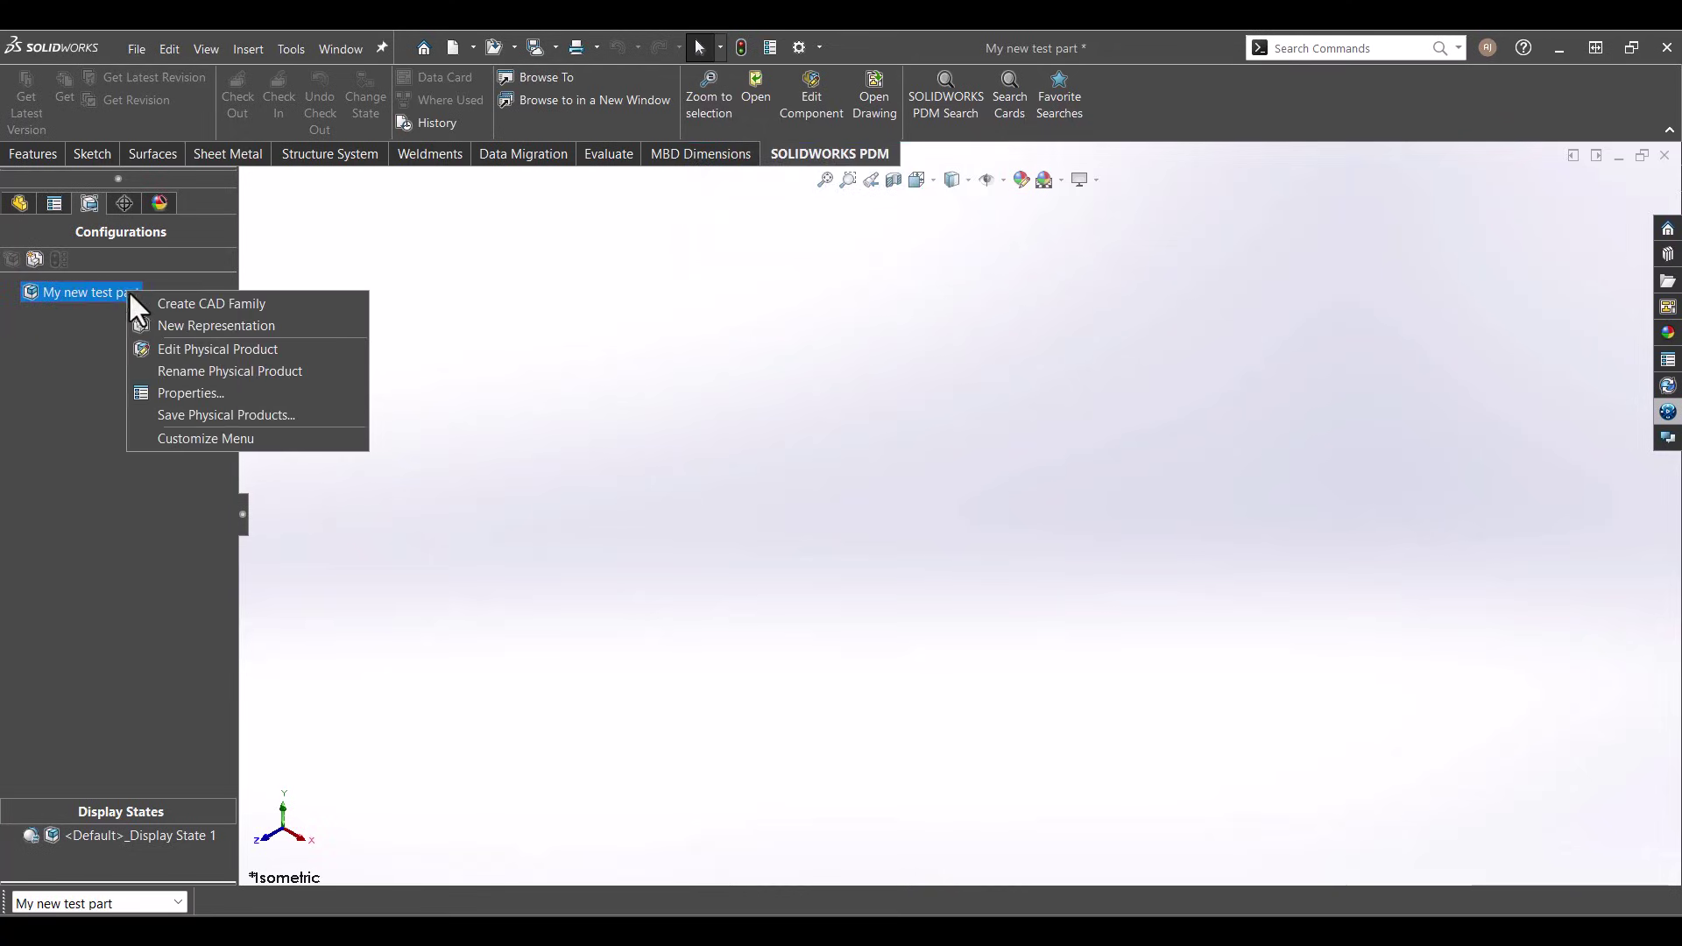
{"action": "left_click", "coordinate": [254, 304]}
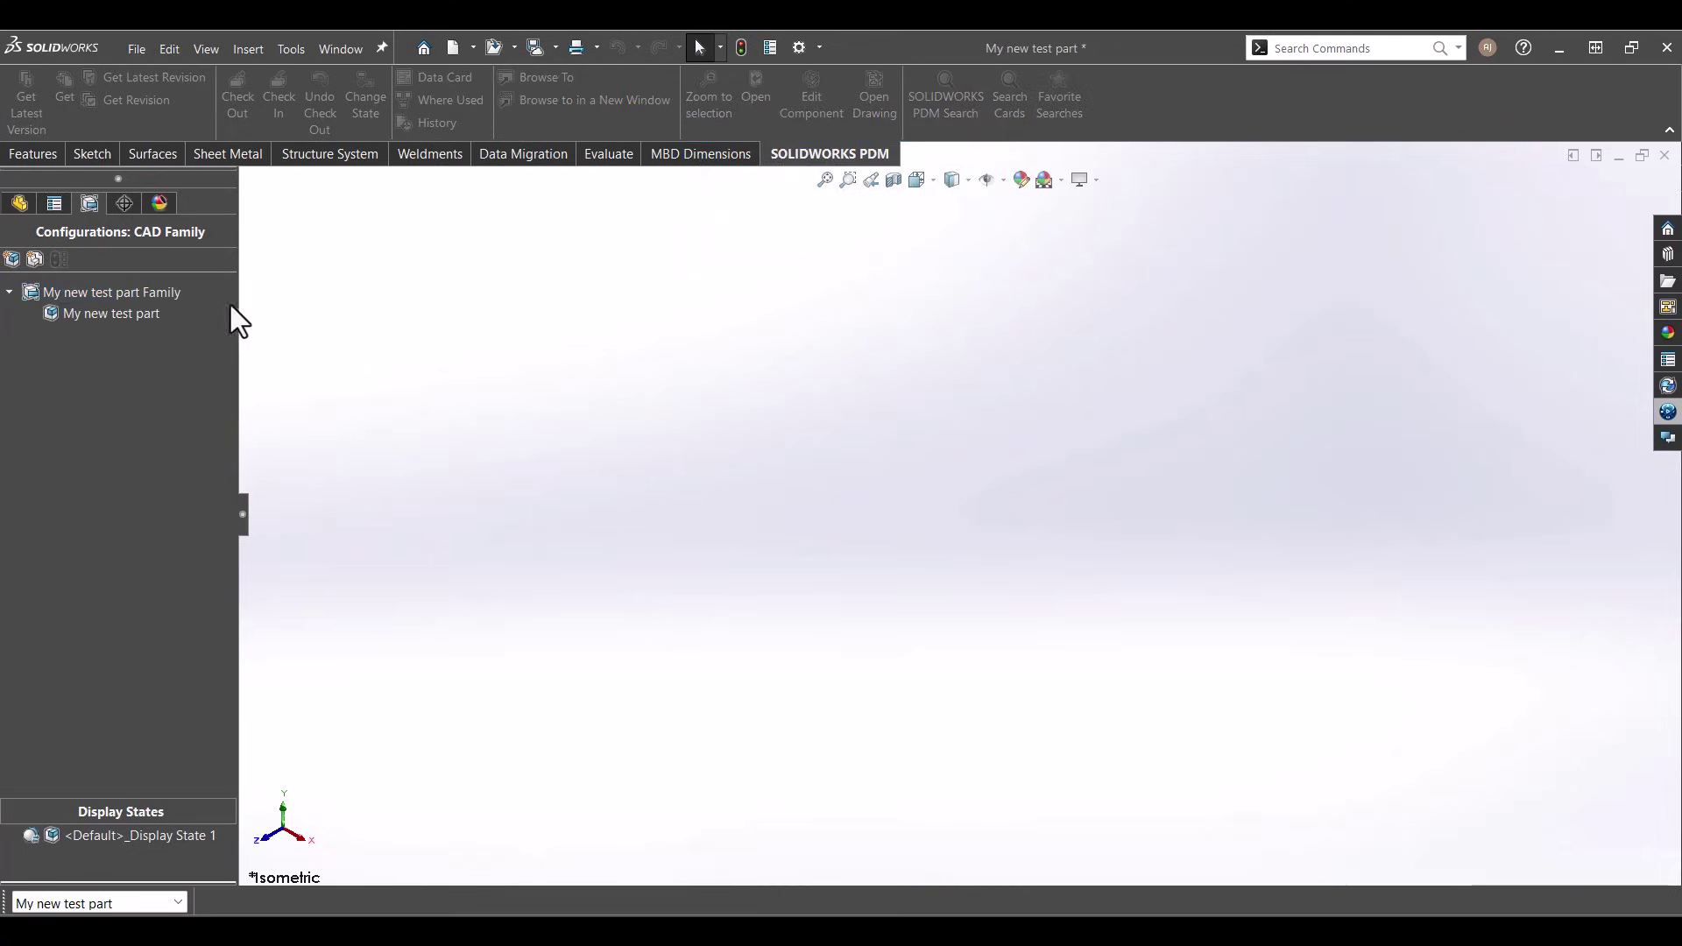
{"action": "right_click", "coordinate": [145, 307]}
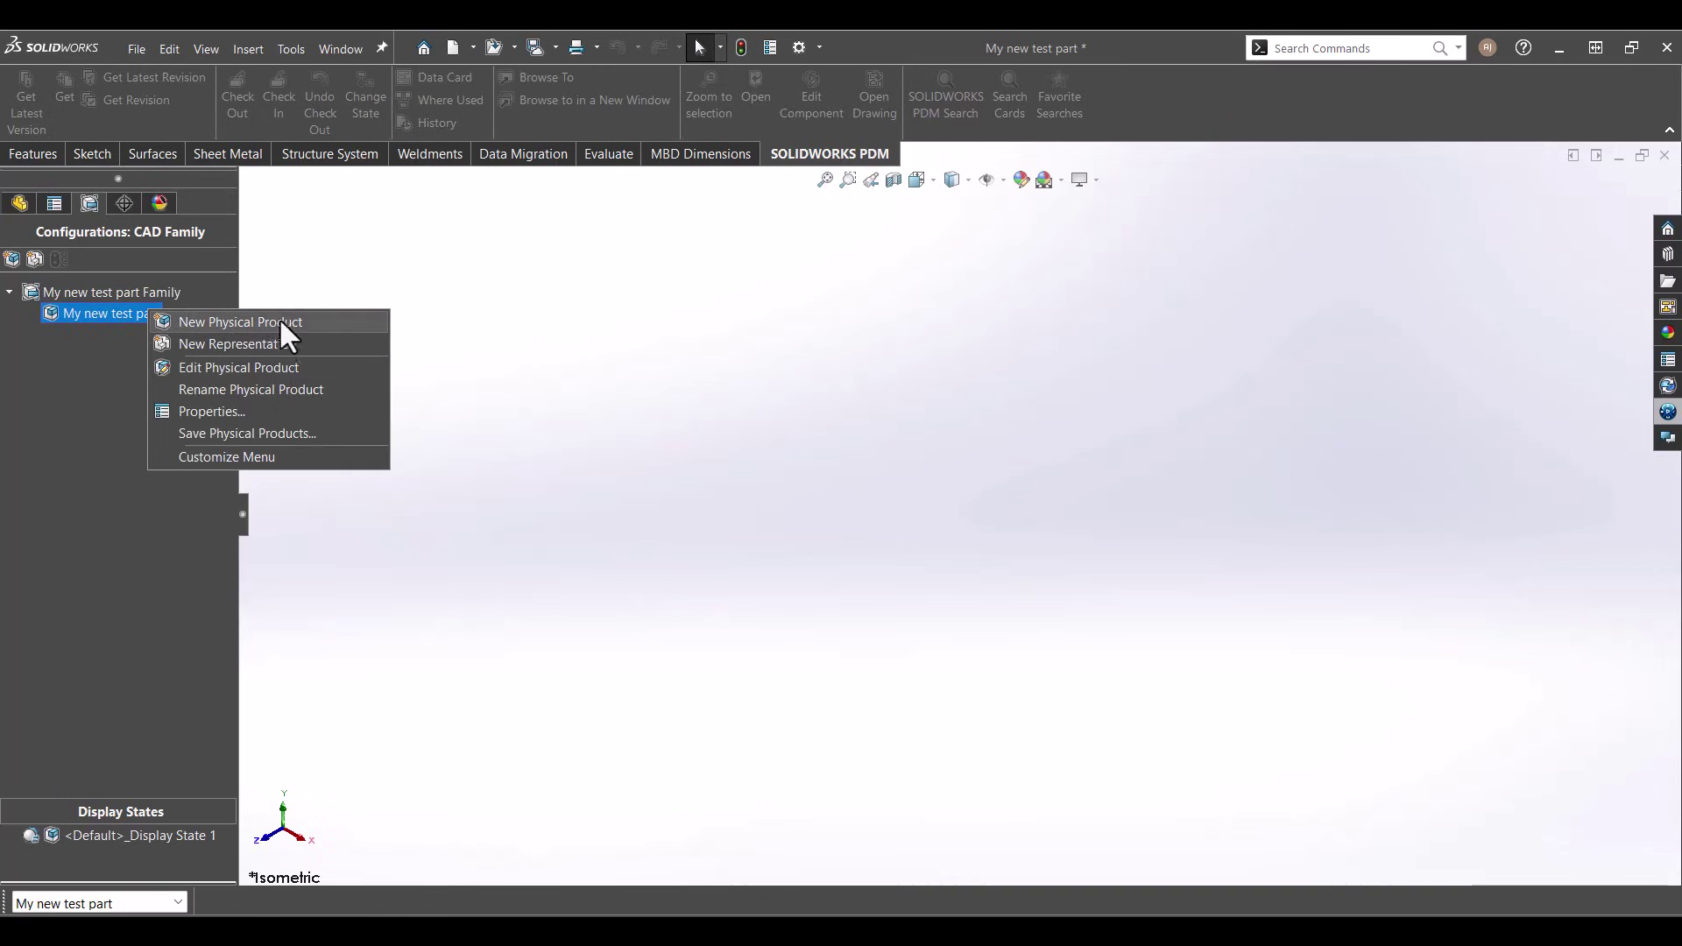
{"action": "left_click", "coordinate": [310, 328]}
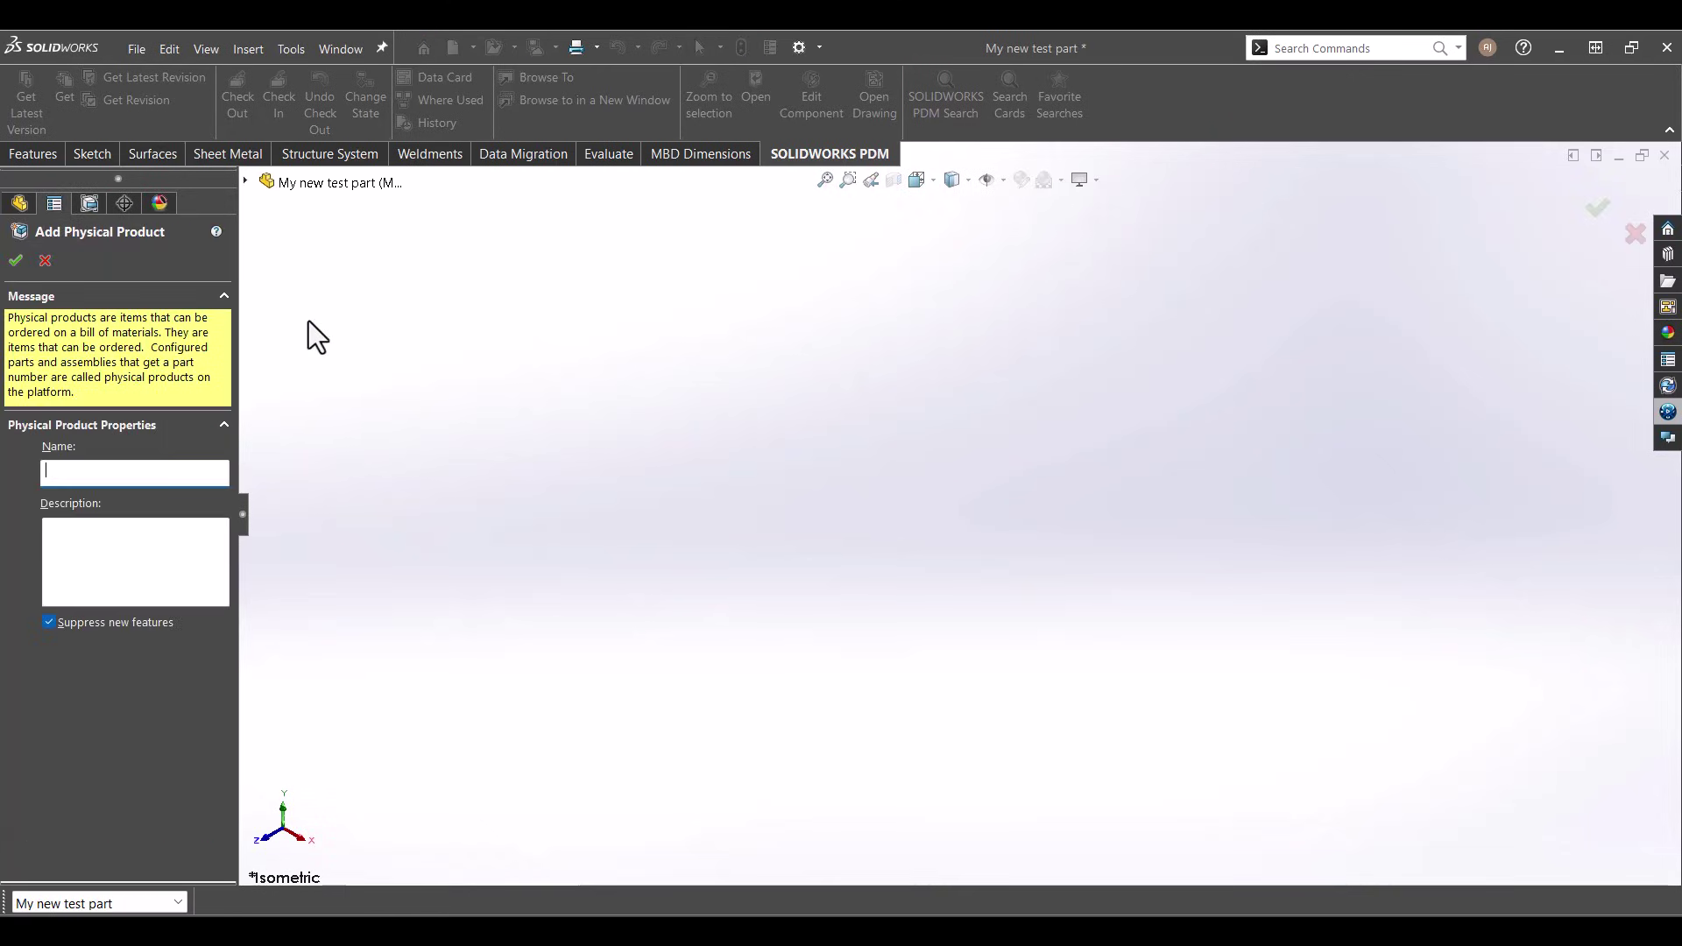
{"action": "type", "text": "Test"}
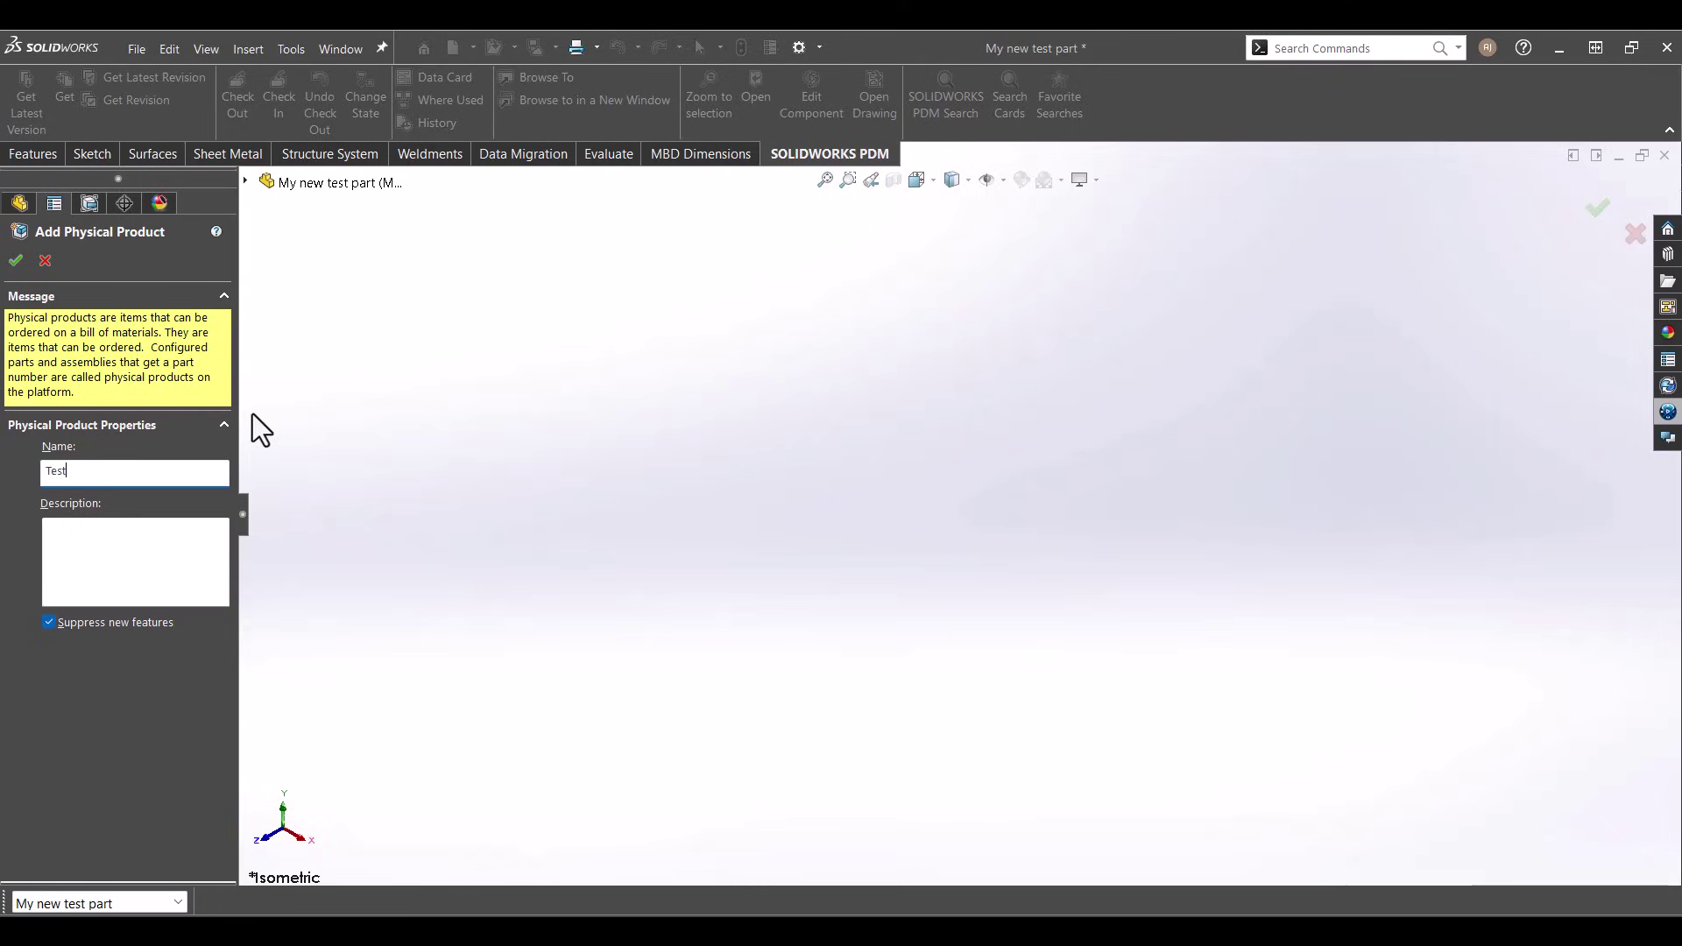
{"action": "key", "text": "Return"}
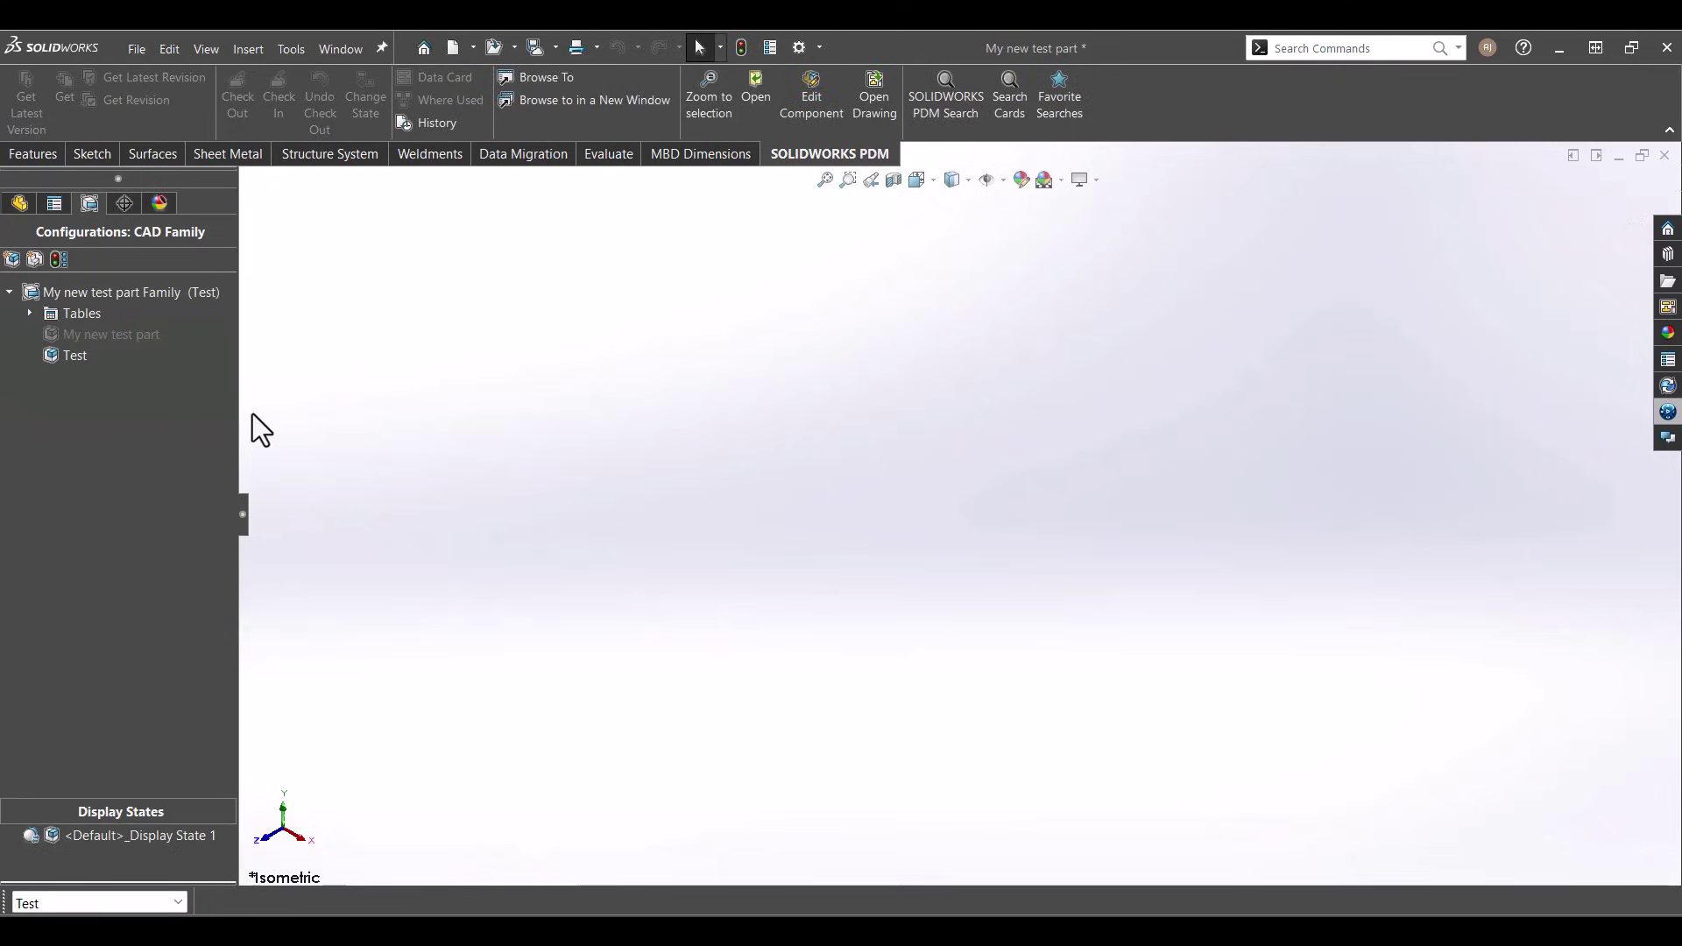